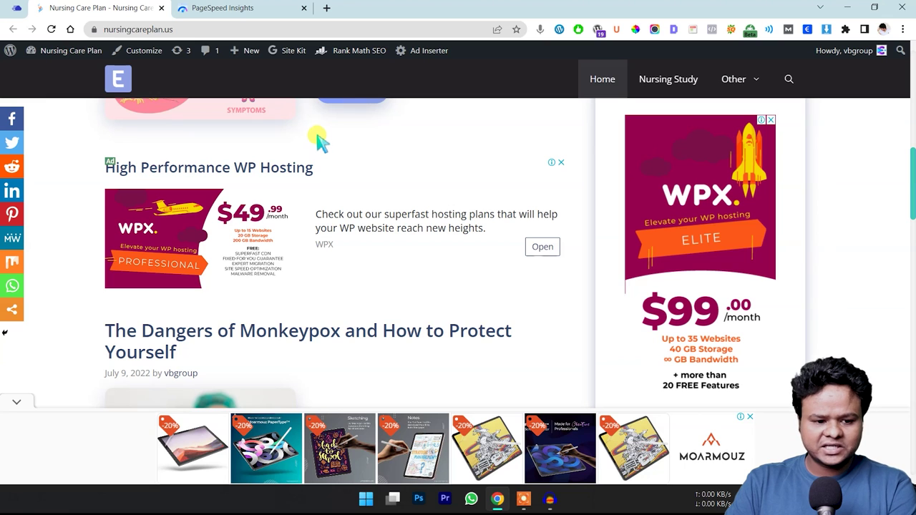
pyautogui.moveTo(86, 54)
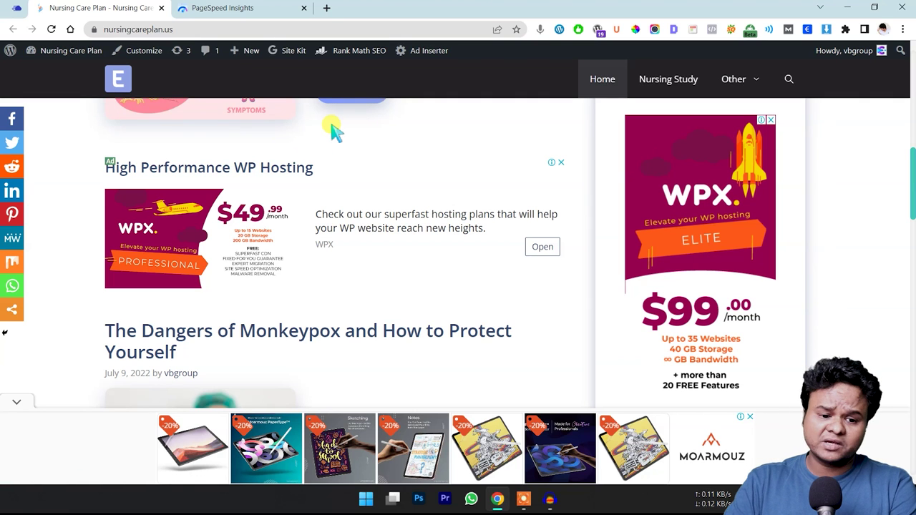
pyautogui.click(263, 6)
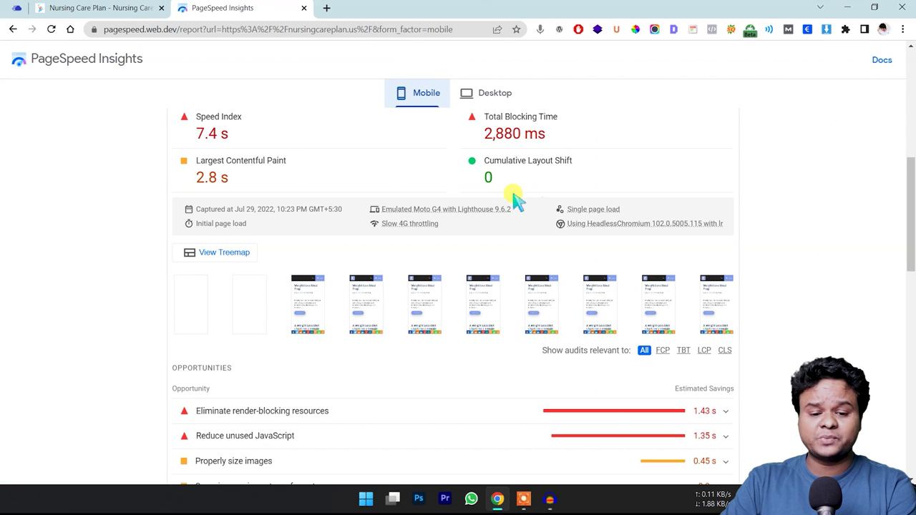
pyautogui.scroll(3, 511, 198)
pyautogui.scroll(3, 484, 186)
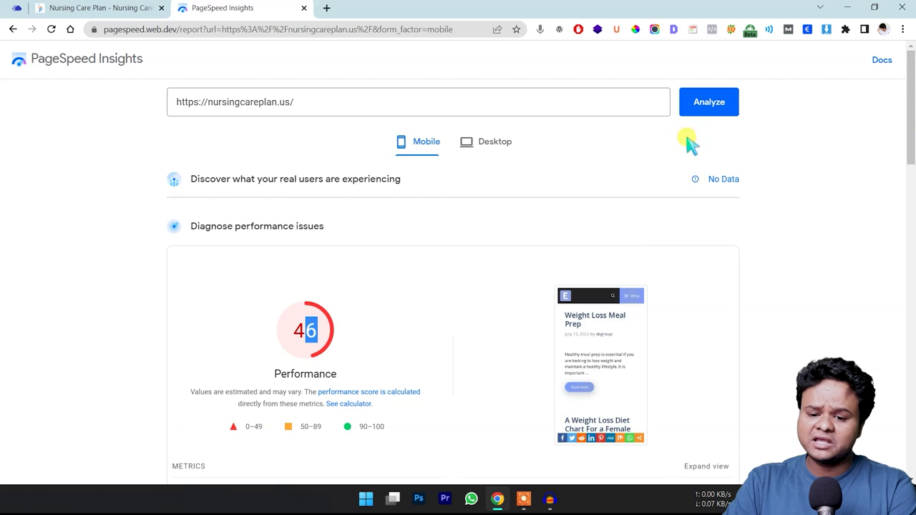
pyautogui.click(708, 114)
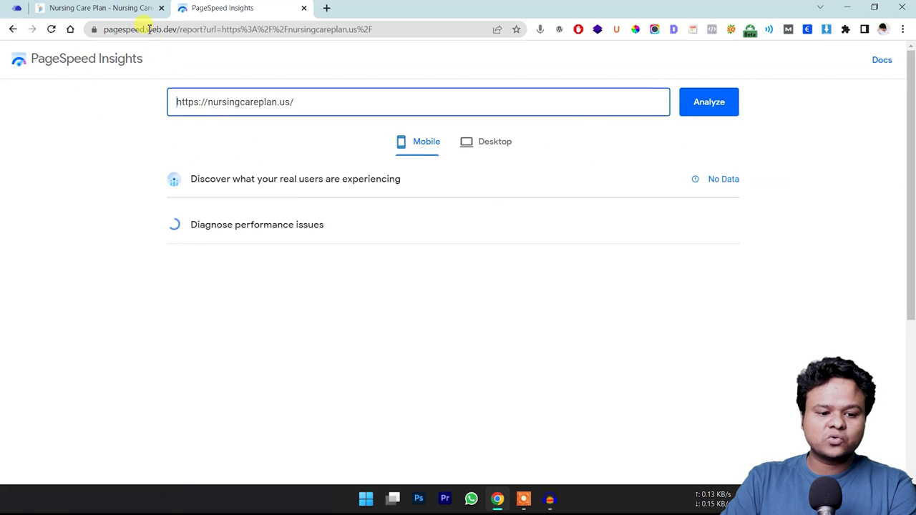
# Open the Nursing Care Plan site's WordPress dashboard and bring up its installed plugins list.
pyautogui.click(139, 9)
pyautogui.click(71, 74)
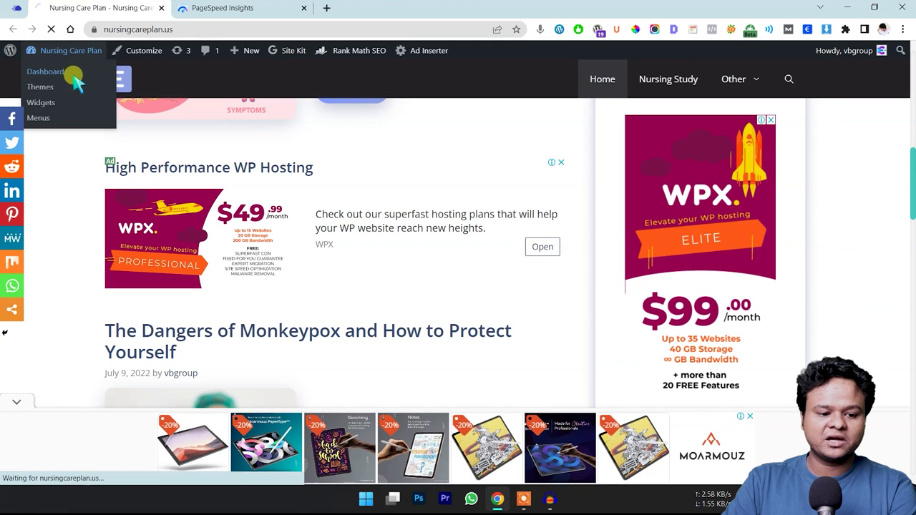
pyautogui.click(247, 7)
pyautogui.click(140, 8)
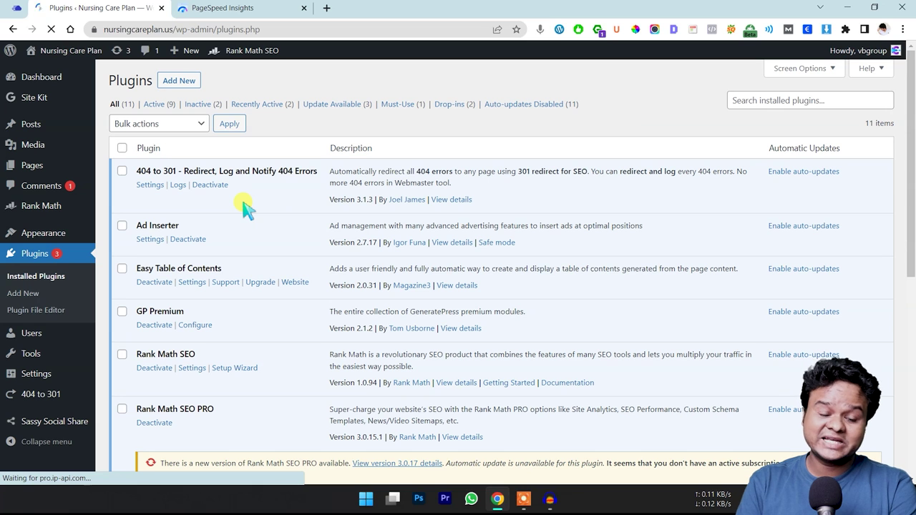
# Examine the new PageSpeed report's desktop and mobile performance scores, metrics and improvement opportunities.
pyautogui.click(225, 8)
pyautogui.scroll(-1, 300, 243)
pyautogui.scroll(-1, 304, 218)
pyautogui.doubleClick(305, 211)
pyautogui.click(493, 96)
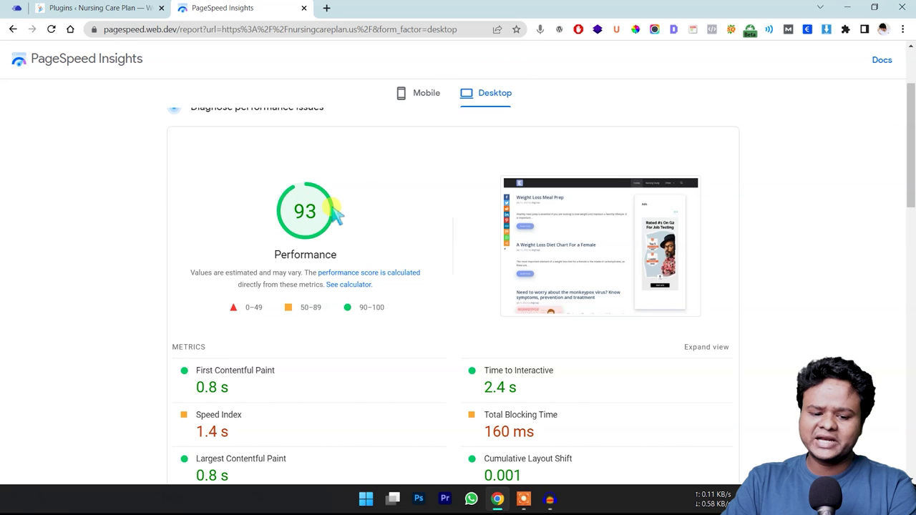
pyautogui.click(419, 95)
pyautogui.scroll(-3, 437, 260)
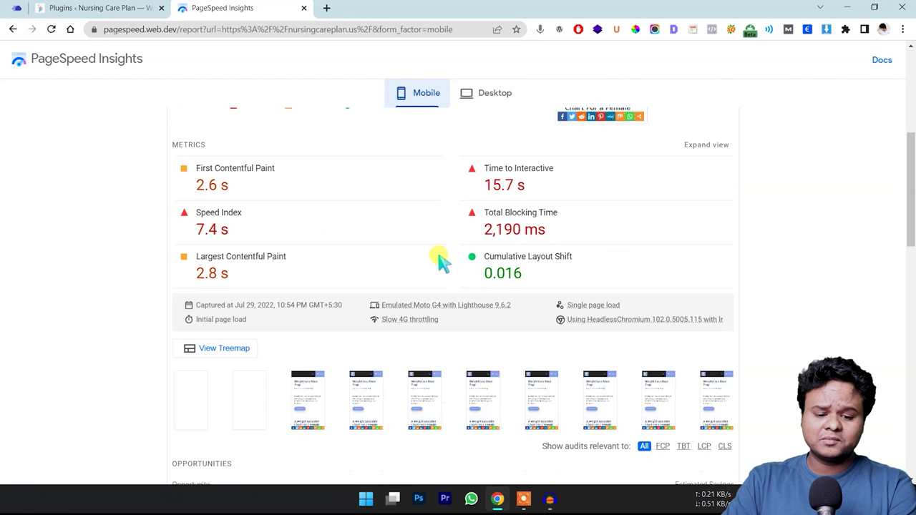
pyautogui.scroll(-2, 504, 161)
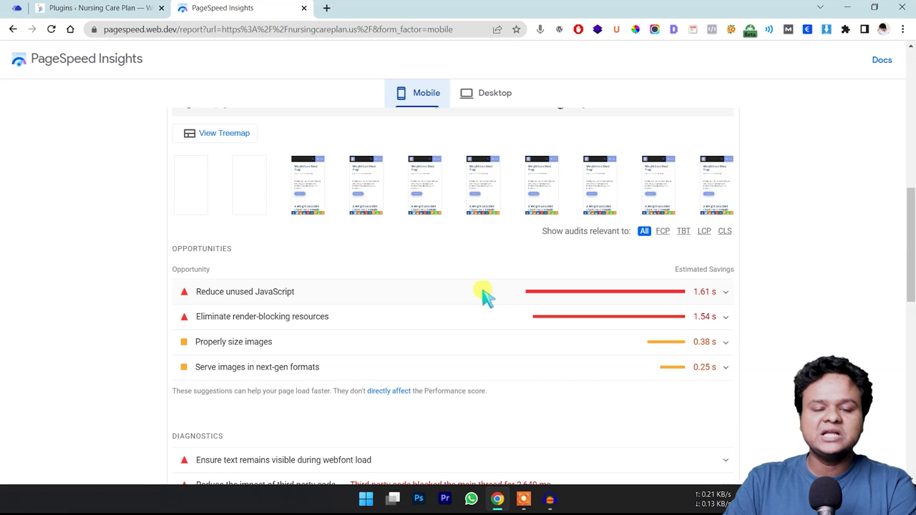
# Review the site's installed plugins, checking entries such as 404 to 301, Rank Math SEO PRO and Sassy Social Share.
pyautogui.click(130, 6)
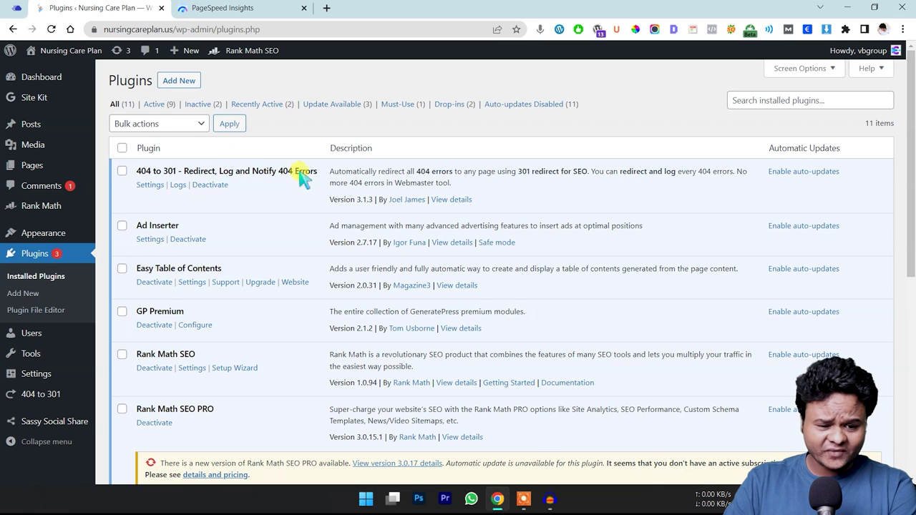
pyautogui.scroll(-3, 315, 215)
pyautogui.scroll(-2, 286, 265)
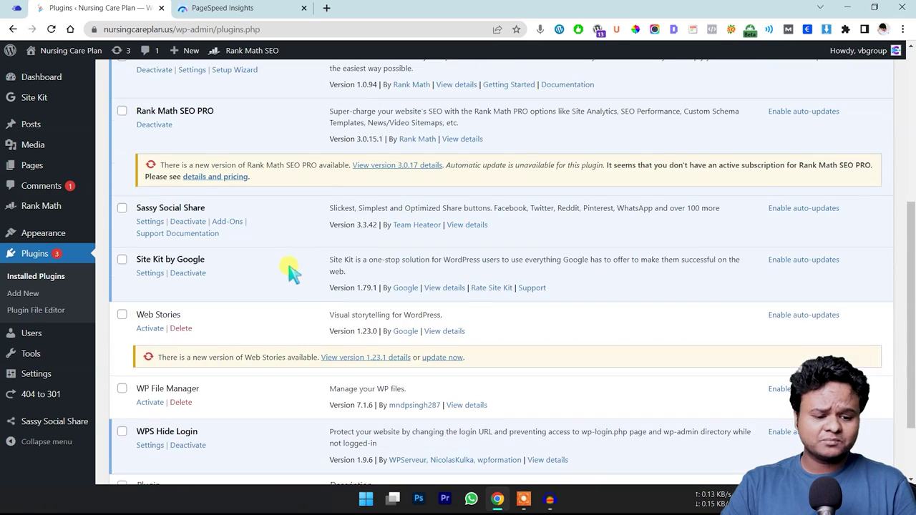
pyautogui.scroll(5, 299, 294)
pyautogui.scroll(-1, 330, 223)
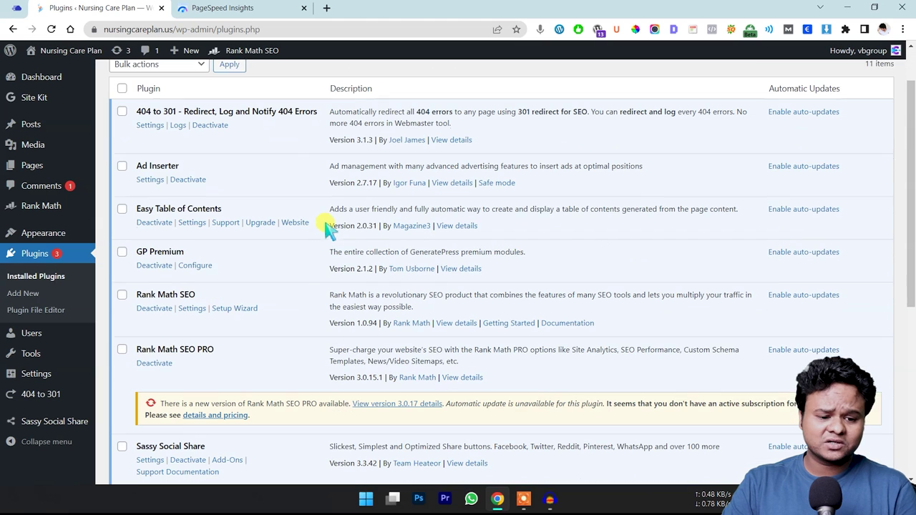
pyautogui.moveTo(136, 112); pyautogui.dragTo(167, 113)
pyautogui.scroll(-1, 204, 241)
pyautogui.scroll(1, 214, 236)
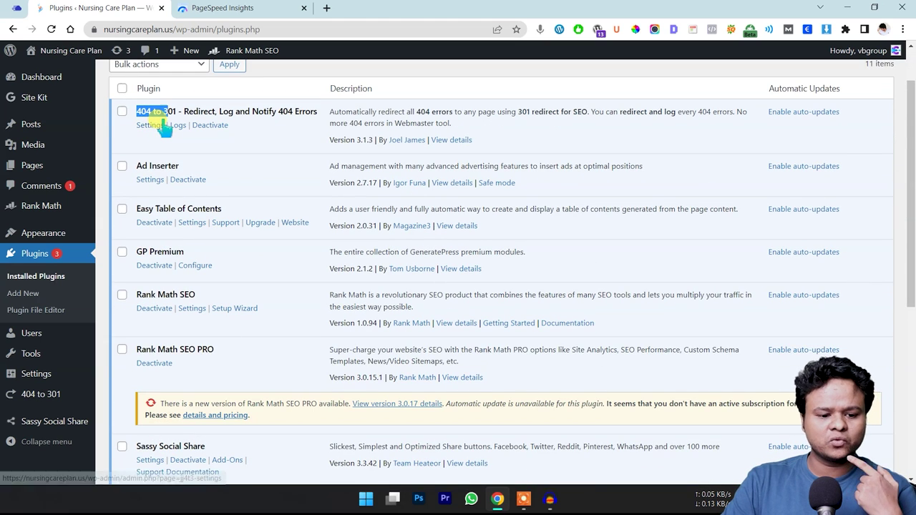
pyautogui.moveTo(173, 117); pyautogui.dragTo(138, 114)
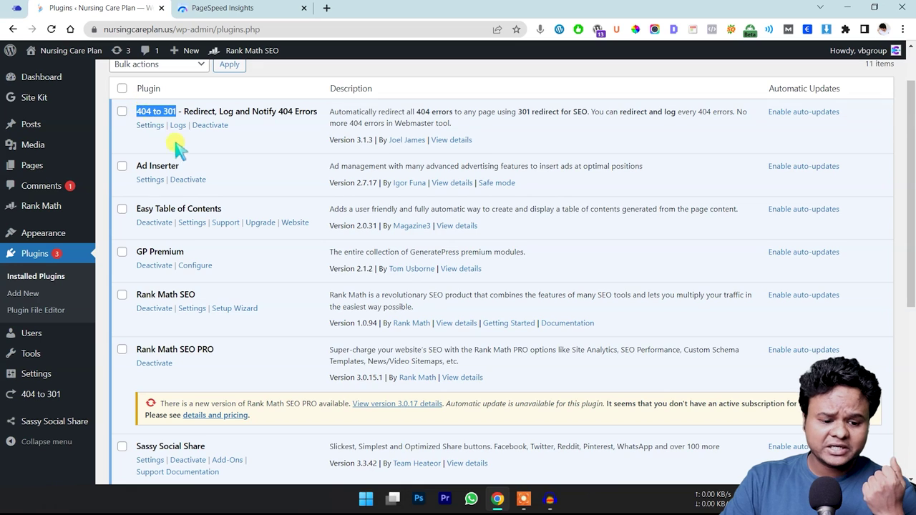
pyautogui.scroll(-2, 179, 147)
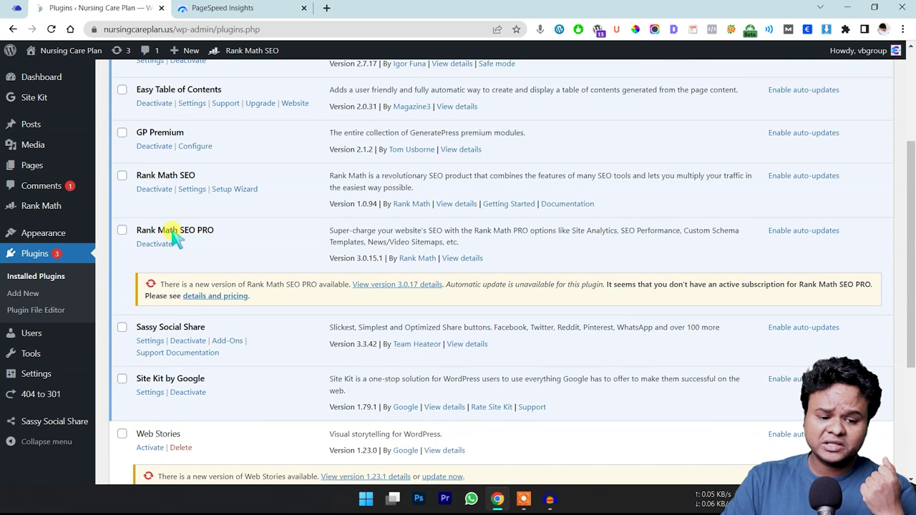
pyautogui.moveTo(196, 231); pyautogui.dragTo(225, 235)
pyautogui.scroll(3, 197, 211)
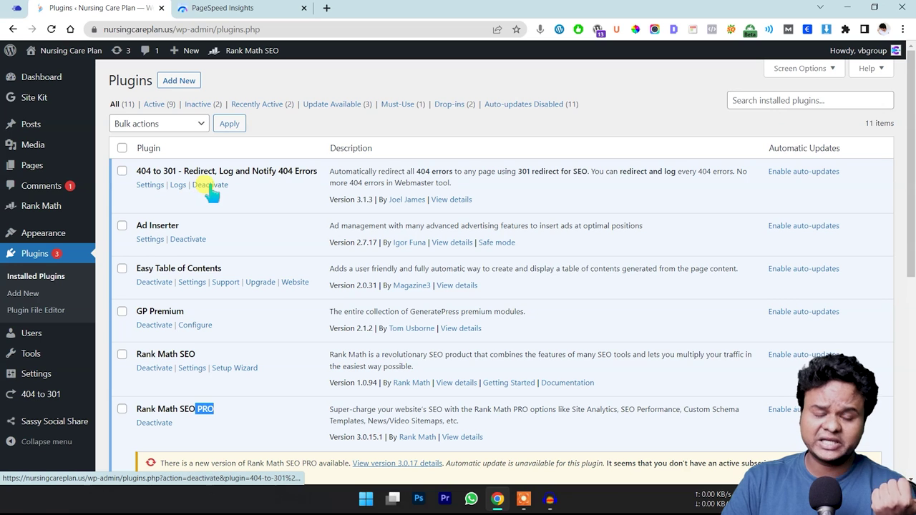
pyautogui.scroll(-5, 239, 229)
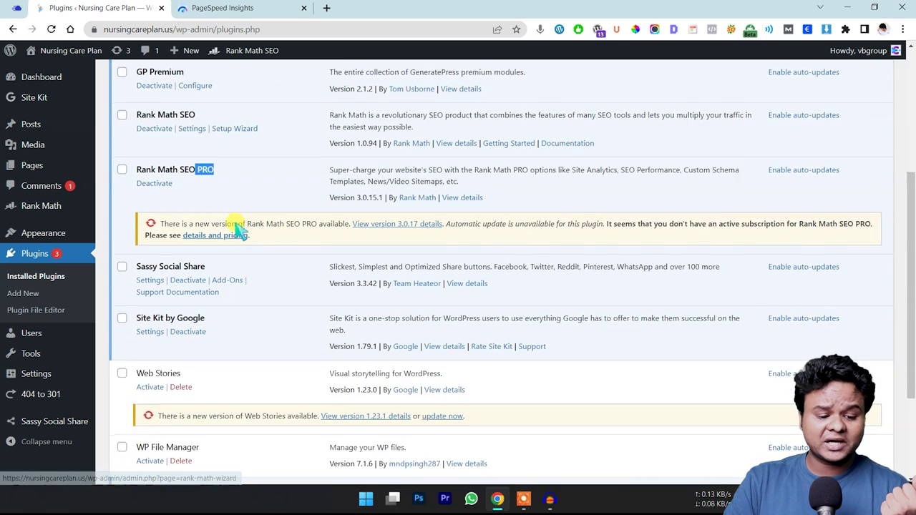
pyautogui.moveTo(135, 148); pyautogui.dragTo(214, 151)
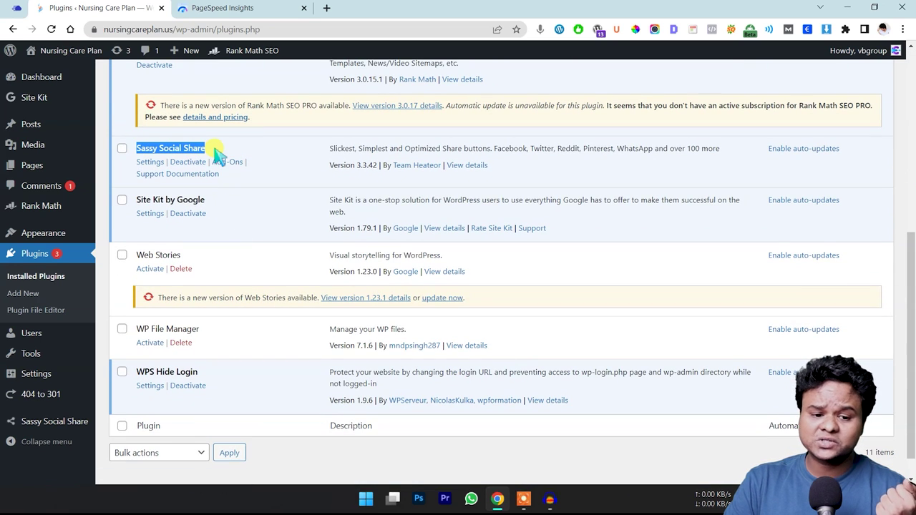
# Open the live site in a separate tab and deactivate the Sassy Social Share plugin.
pyautogui.moveTo(71, 52)
pyautogui.click(71, 68)
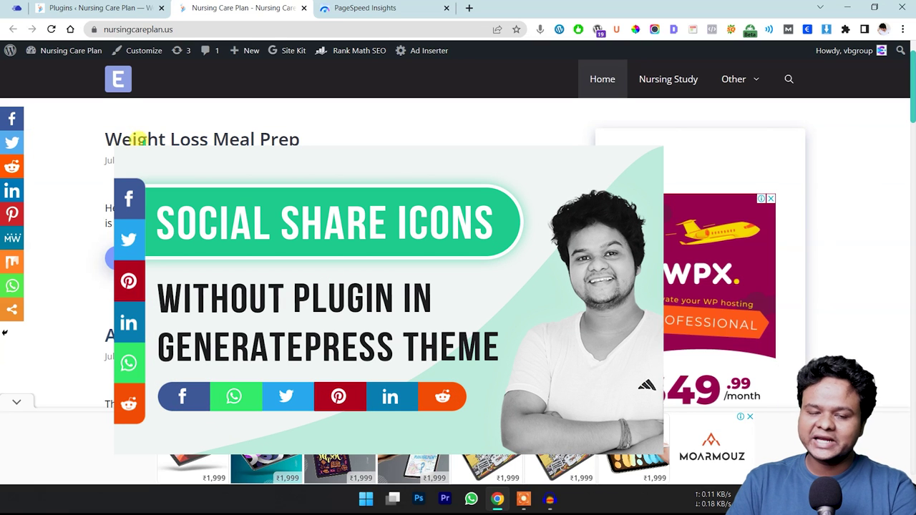
pyautogui.click(100, 8)
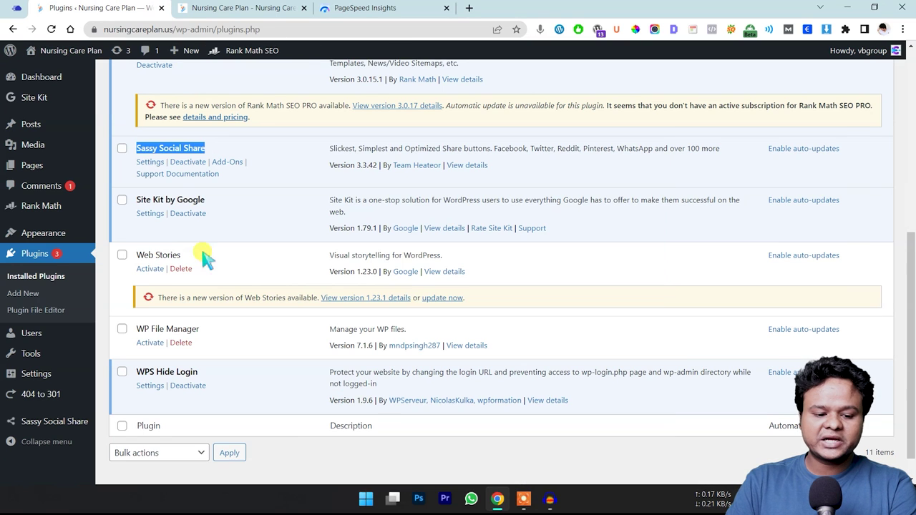
pyautogui.click(184, 163)
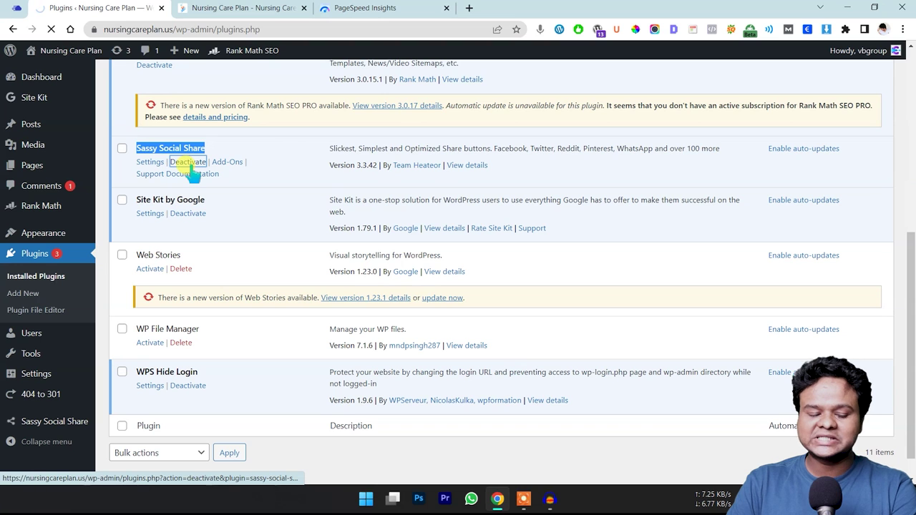
# Reload the live homepage and check it for the floating social share icons.
pyautogui.hotkey('ctrl', 'Tab')
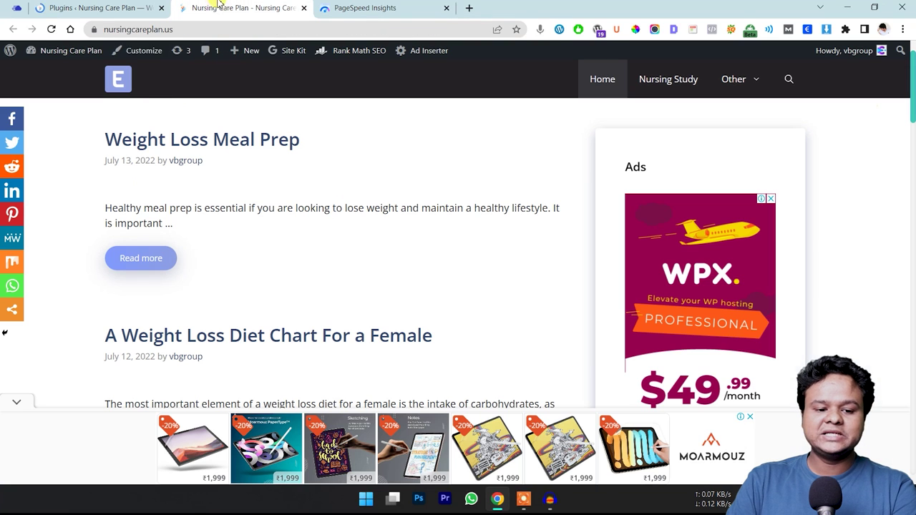
pyautogui.click(52, 29)
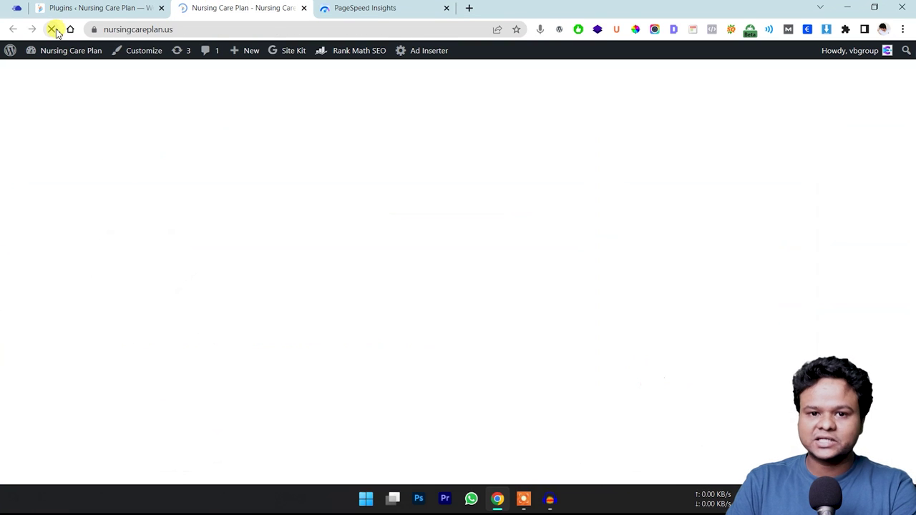
pyautogui.scroll(-10, 307, 272)
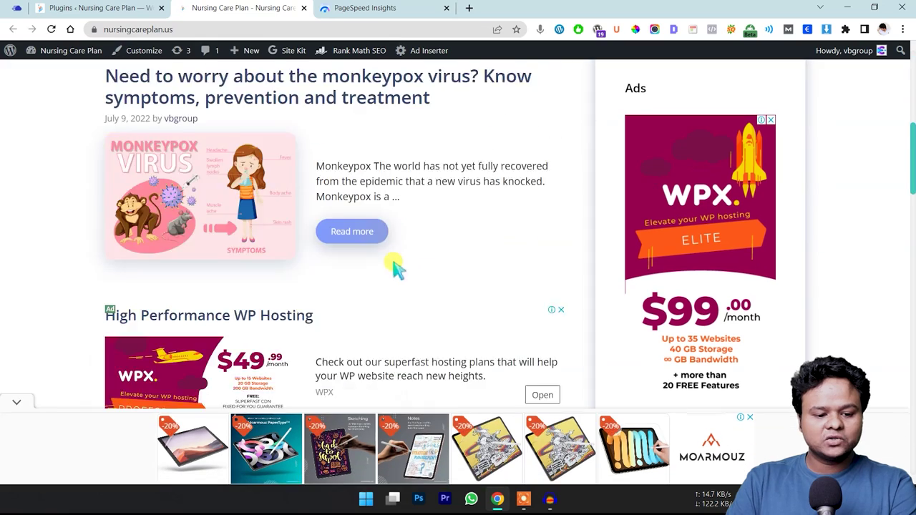
# Add a new plugin by uploading wp-rocket_3.10.7feb23.zip and start its installation.
pyautogui.hotkey('ctrl', 'shift', 'Tab')
pyautogui.scroll(-5, 229, 313)
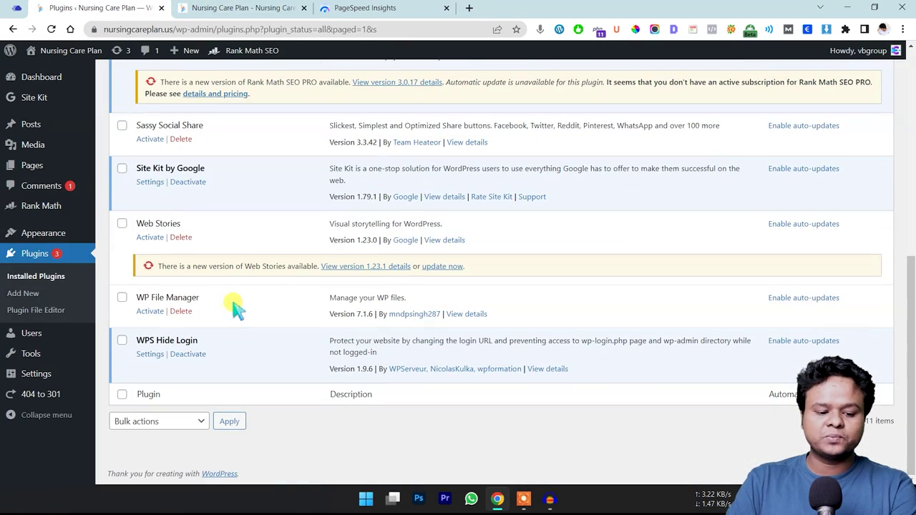
pyautogui.scroll(4, 255, 251)
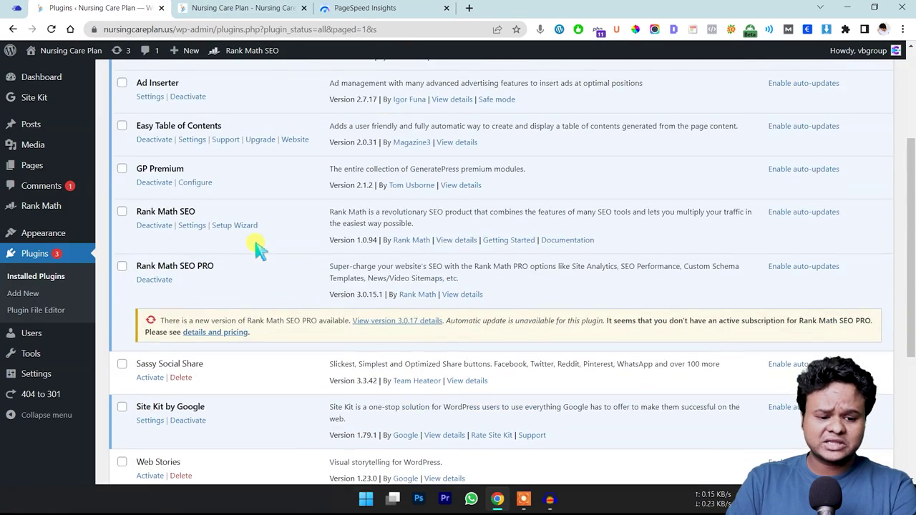
pyautogui.scroll(2, 257, 247)
pyautogui.click(182, 83)
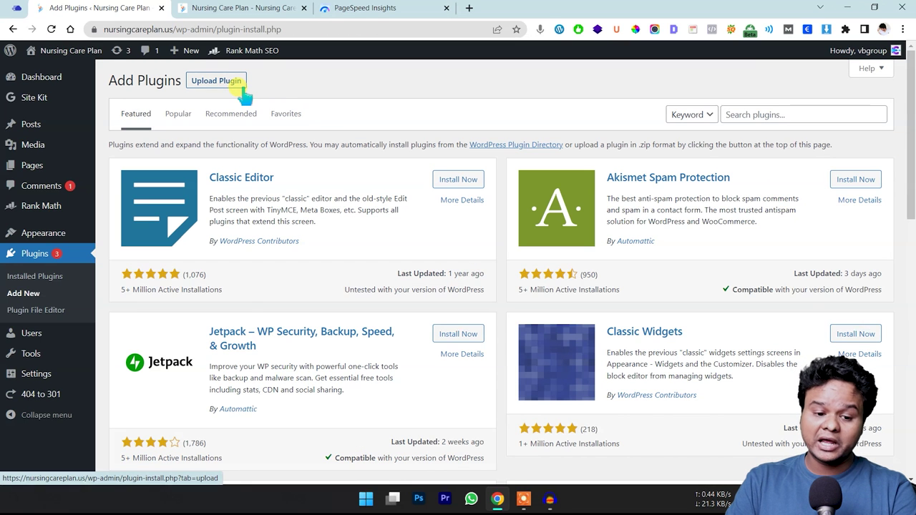
pyautogui.click(239, 85)
pyautogui.click(426, 190)
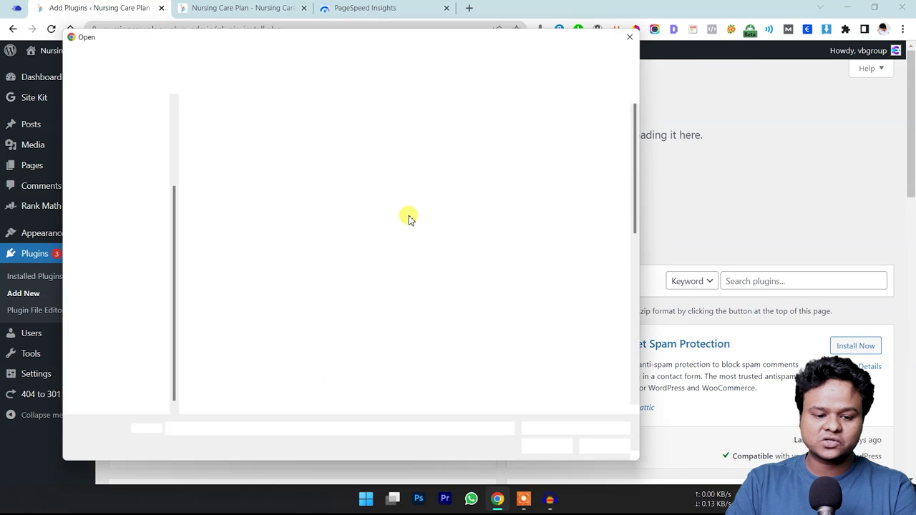
pyautogui.doubleClick(246, 412)
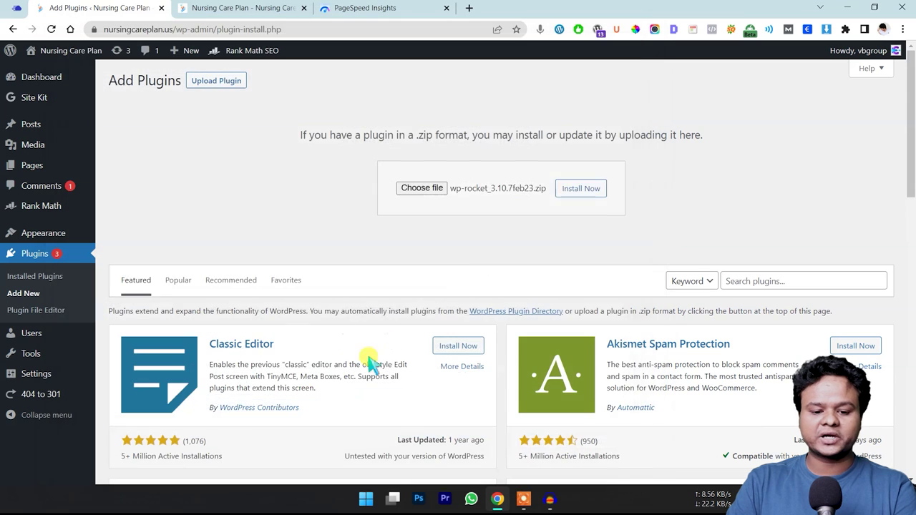
pyautogui.click(581, 191)
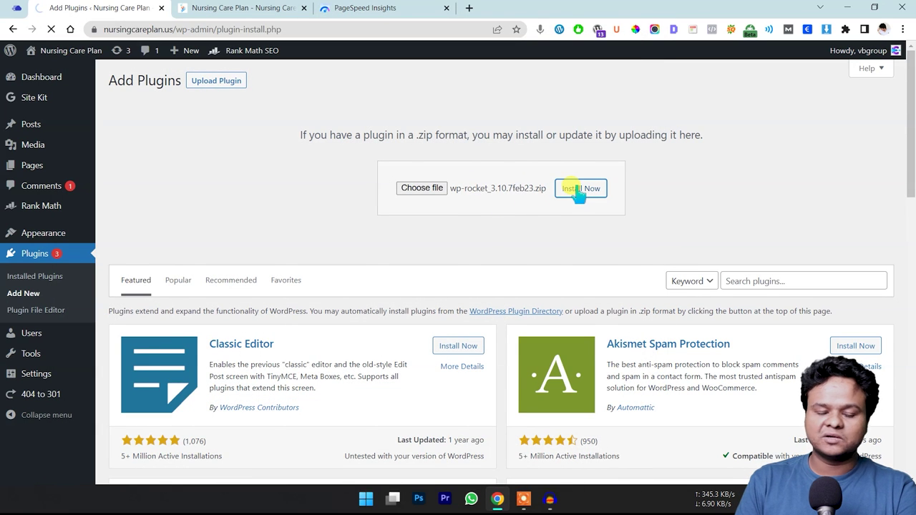
# Search Google for "wprocket" in a new tab, open wp-rocket.me and look through the plugin's homepage.
pyautogui.click(468, 7)
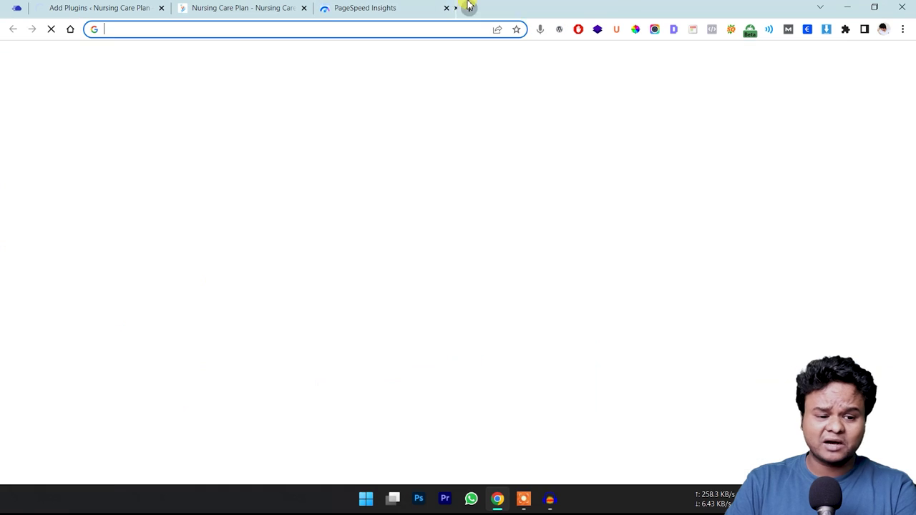
pyautogui.write('wp')
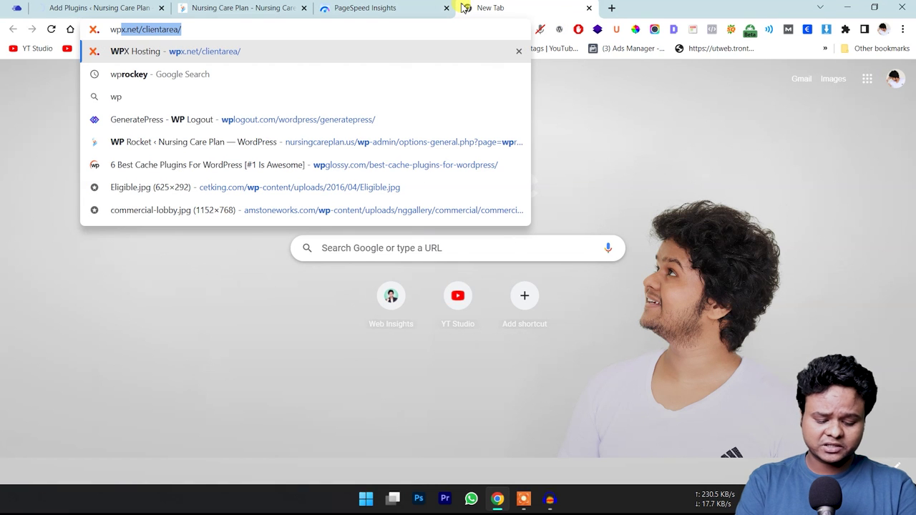
pyautogui.write('rocket')
pyautogui.press('Return')
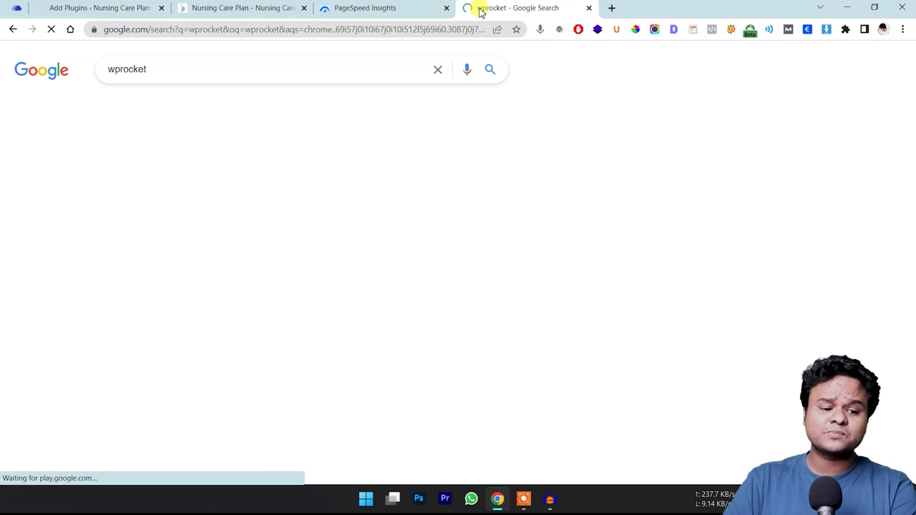
pyautogui.scroll(-3, 224, 224)
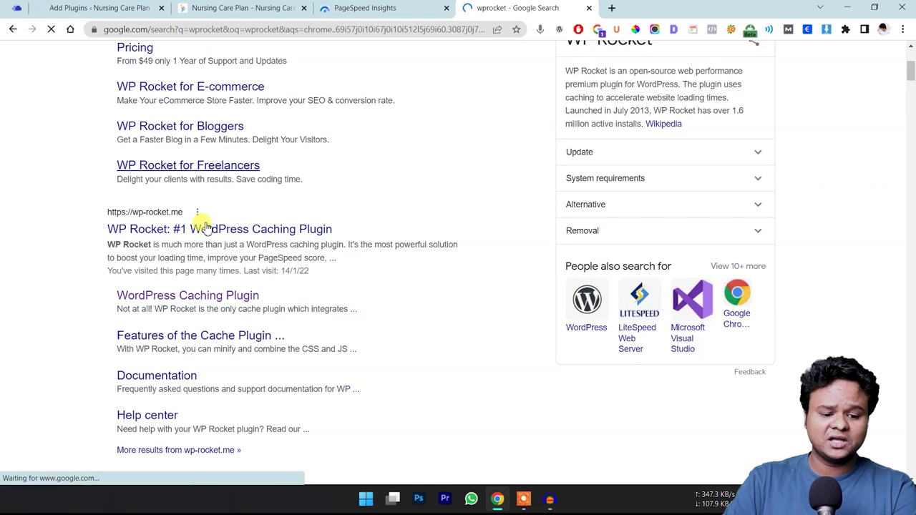
pyautogui.scroll(-2, 351, 179)
pyautogui.scroll(-8, 374, 191)
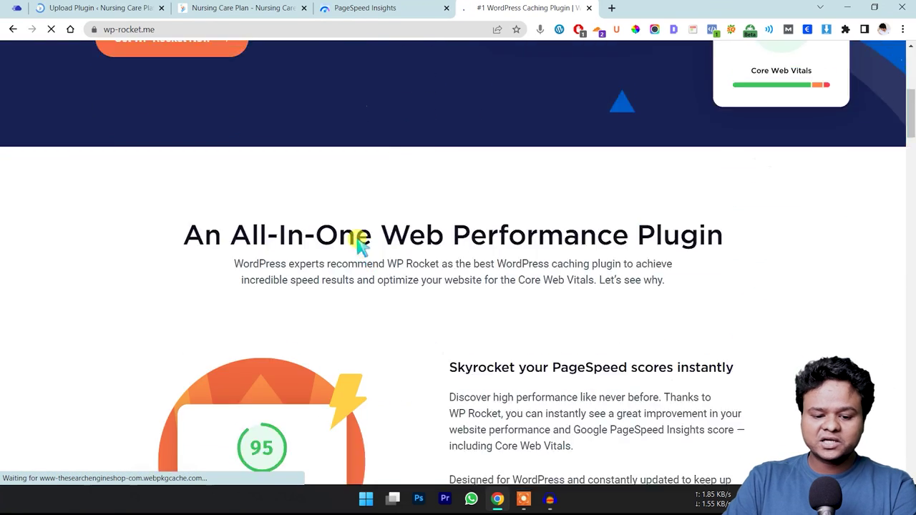
# Look through the WP Rocket homepage and its pricing plans for the Single, Plus and Infinite licenses, and close the site.
pyautogui.scroll(-15, 432, 247)
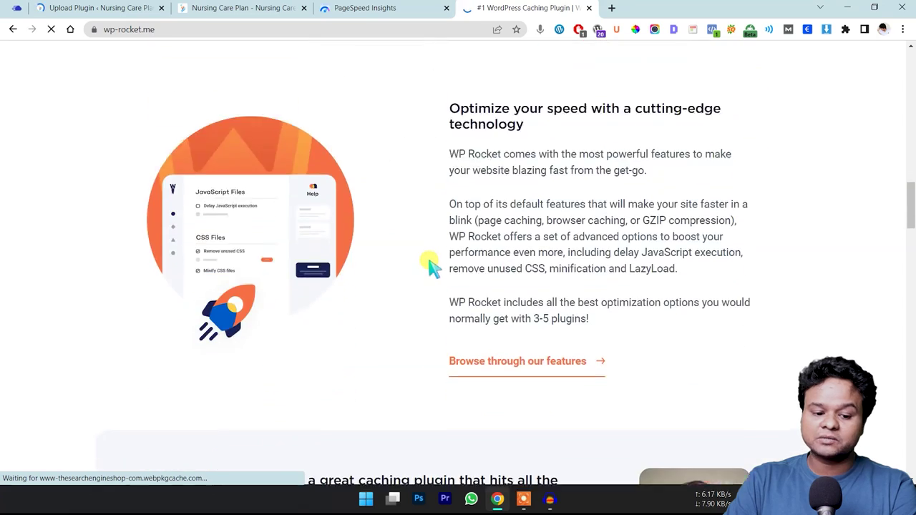
pyautogui.scroll(20, 427, 266)
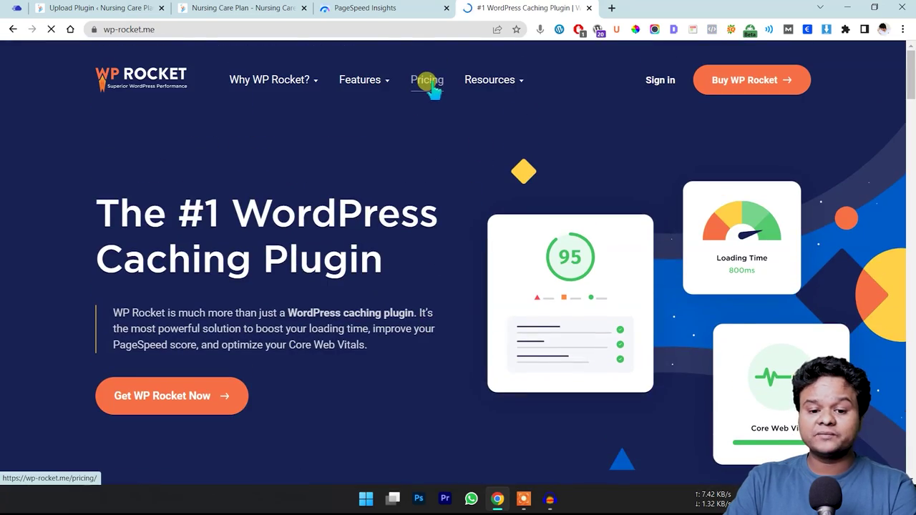
pyautogui.scroll(-3, 394, 159)
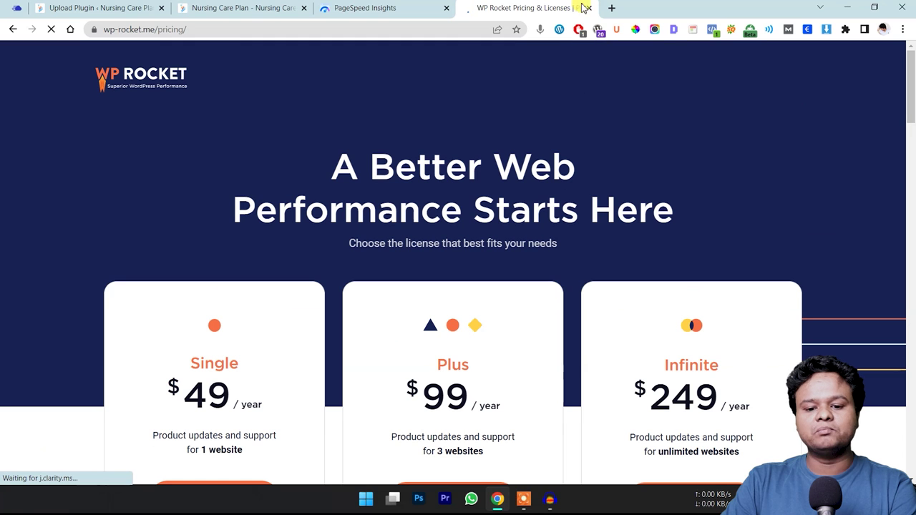
pyautogui.scroll(-3, 241, 250)
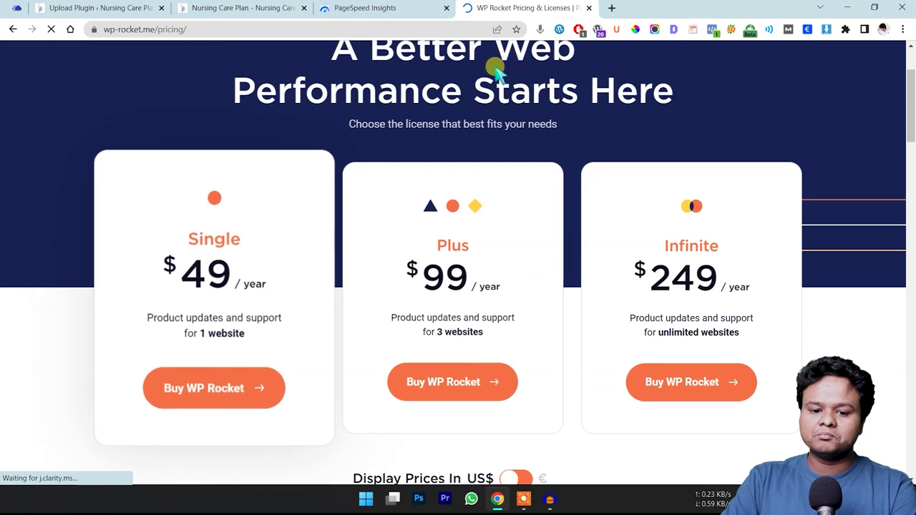
pyautogui.scroll(-2, 401, 153)
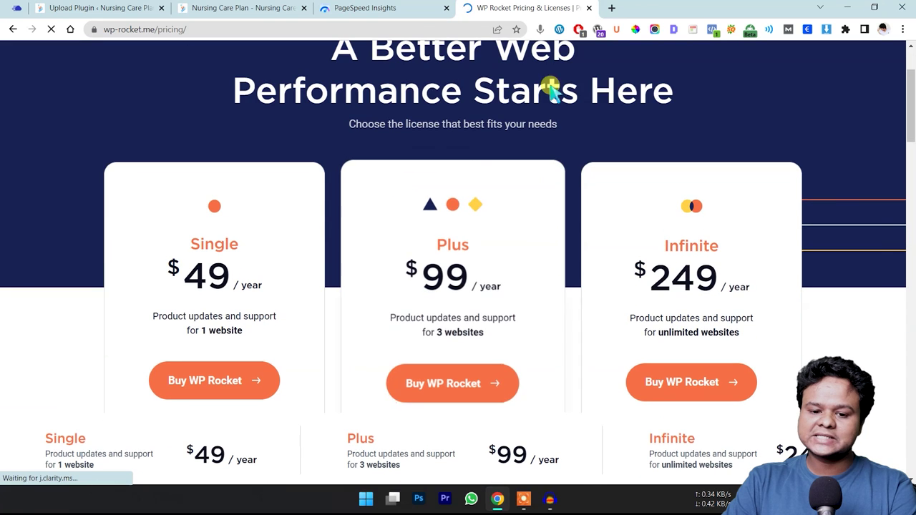
pyautogui.click(588, 8)
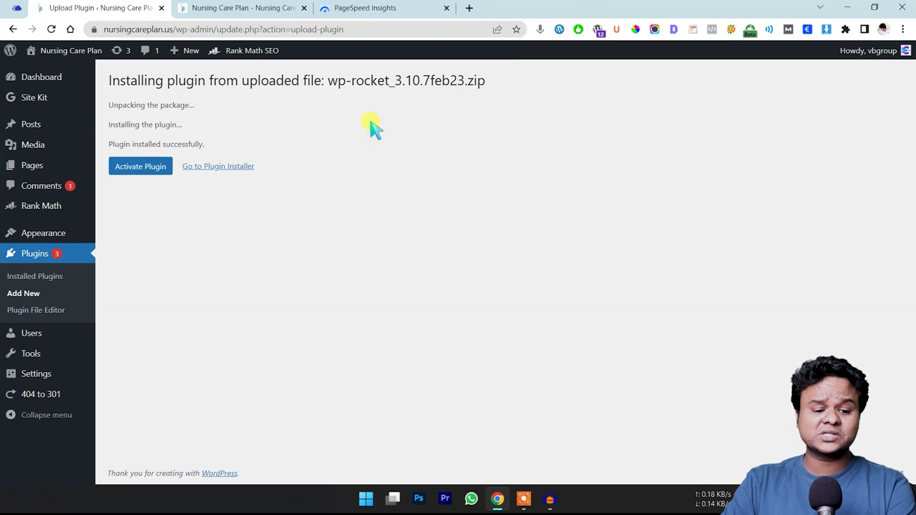
# Activate the newly uploaded WP Rocket plugin and update it to version 3.11.4.2 from the installed plugins list.
pyautogui.click(148, 172)
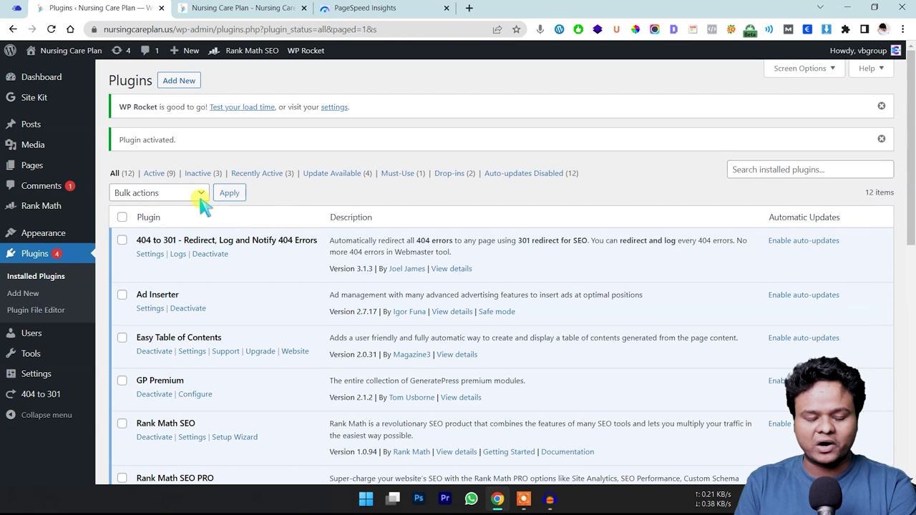
pyautogui.scroll(-7, 301, 265)
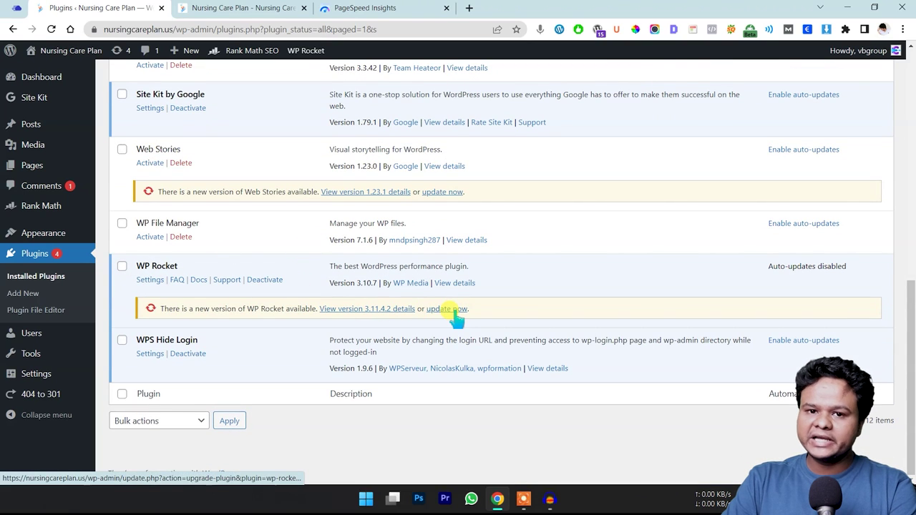
pyautogui.click(445, 308)
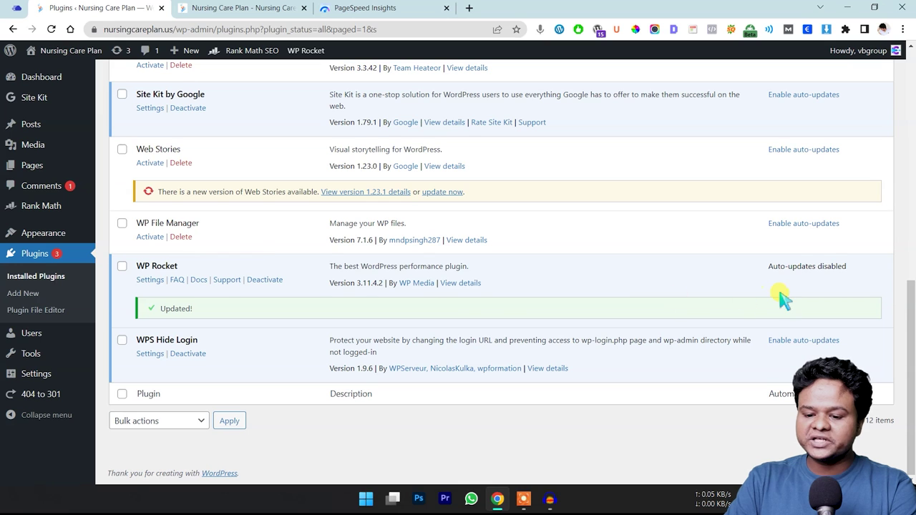
pyautogui.moveTo(765, 270); pyautogui.dragTo(856, 268)
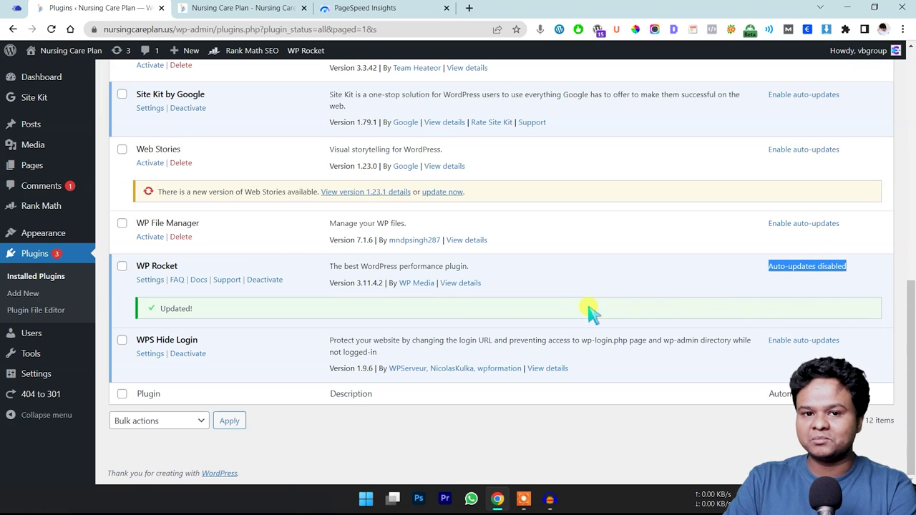
pyautogui.moveTo(762, 275); pyautogui.dragTo(855, 275)
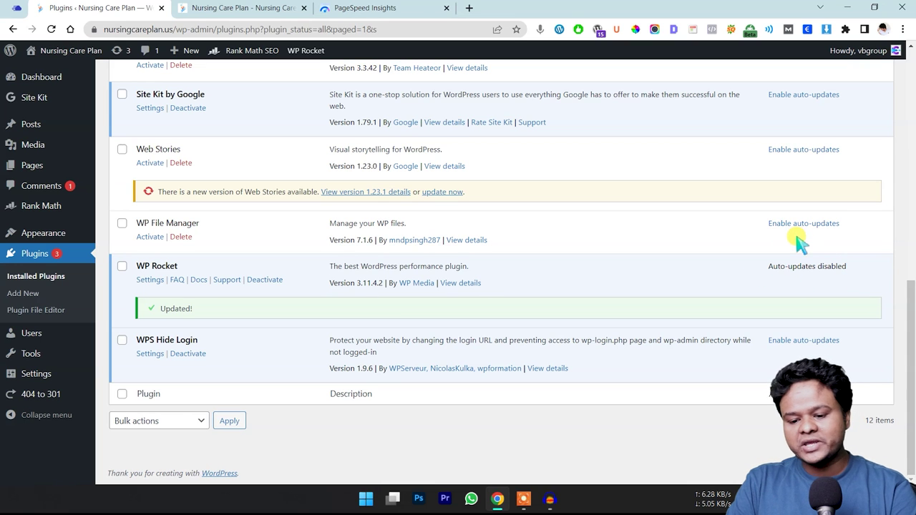
pyautogui.scroll(5, 858, 241)
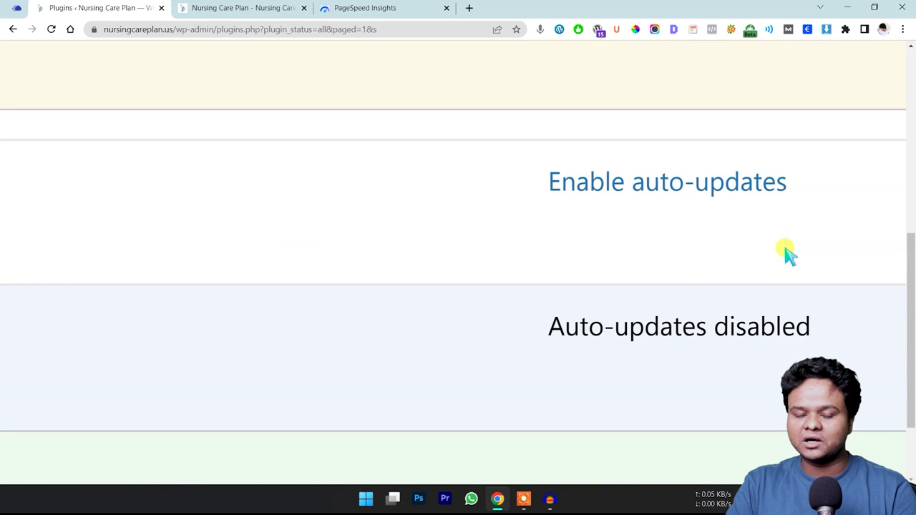
pyautogui.scroll(-5, 787, 255)
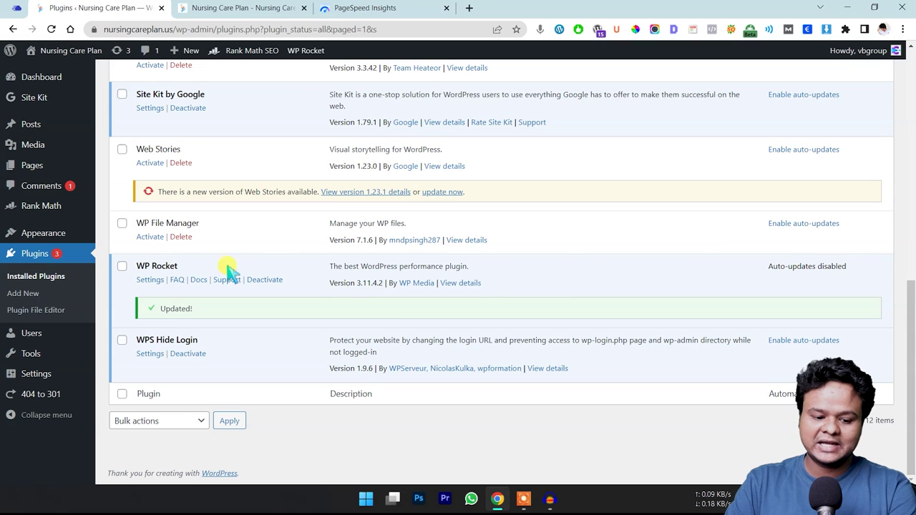
# Open WP Rocket's settings and look through the Cache, File Optimization, Media, Preload, Advanced Rules and Database sections.
pyautogui.click(151, 280)
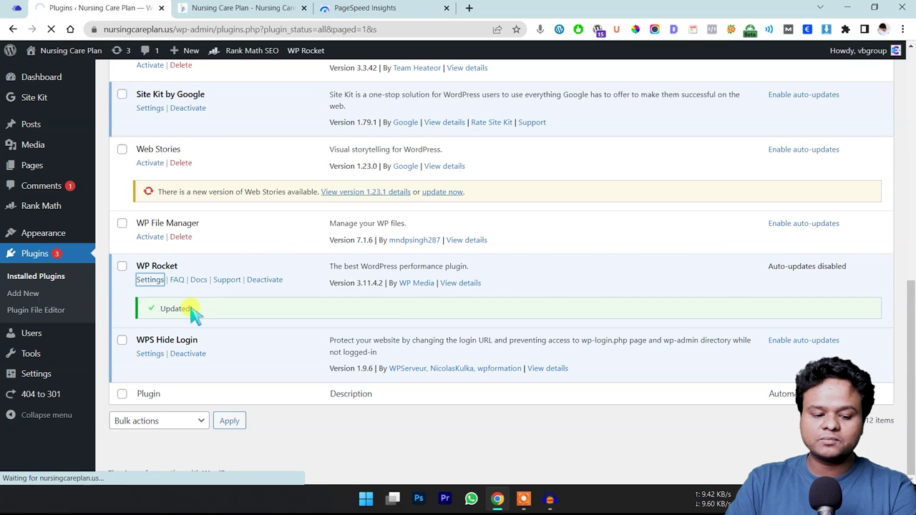
pyautogui.scroll(-3, 311, 256)
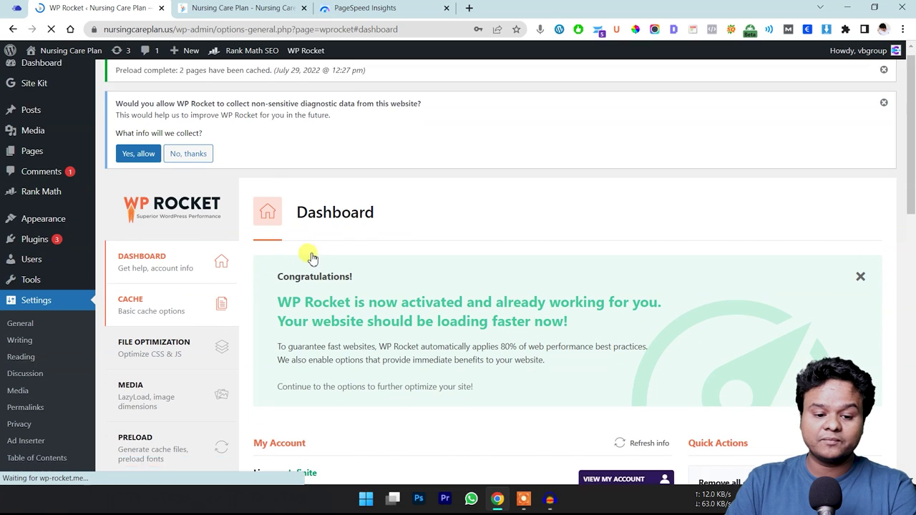
pyautogui.scroll(3, 286, 164)
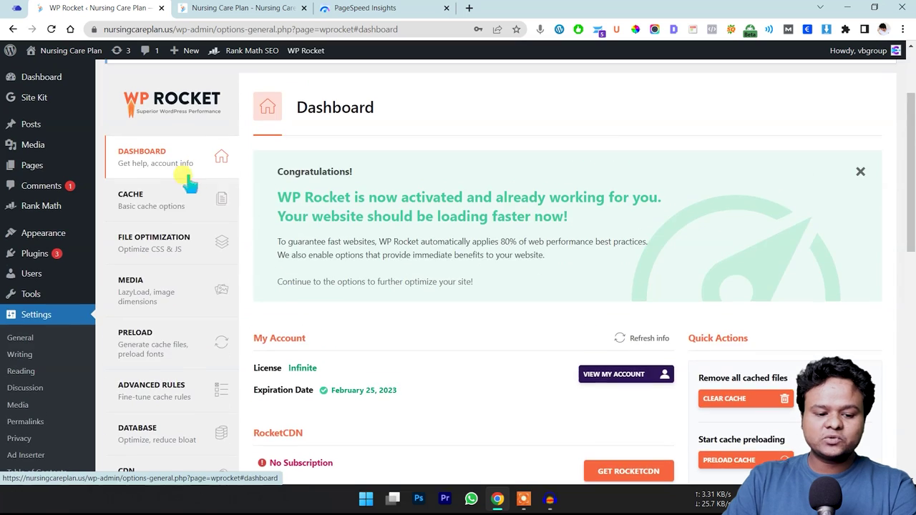
pyautogui.click(208, 208)
pyautogui.scroll(-3, 301, 232)
pyautogui.scroll(1, 175, 128)
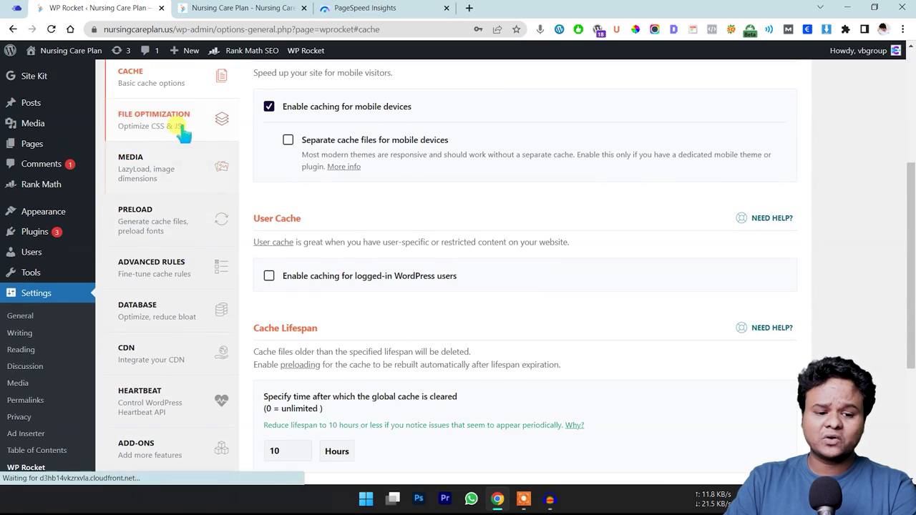
pyautogui.click(187, 239)
pyautogui.scroll(-1, 188, 242)
pyautogui.click(184, 229)
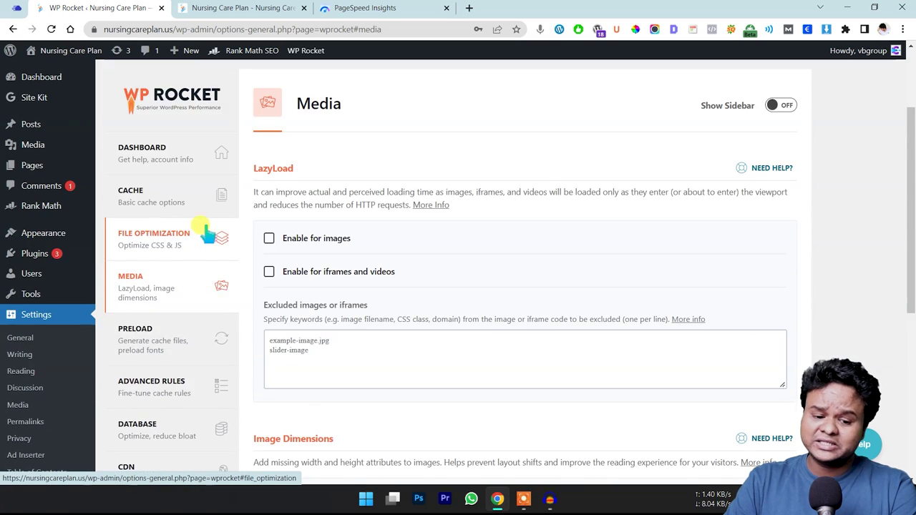
pyautogui.scroll(-1, 208, 232)
pyautogui.click(168, 270)
pyautogui.scroll(-1, 229, 263)
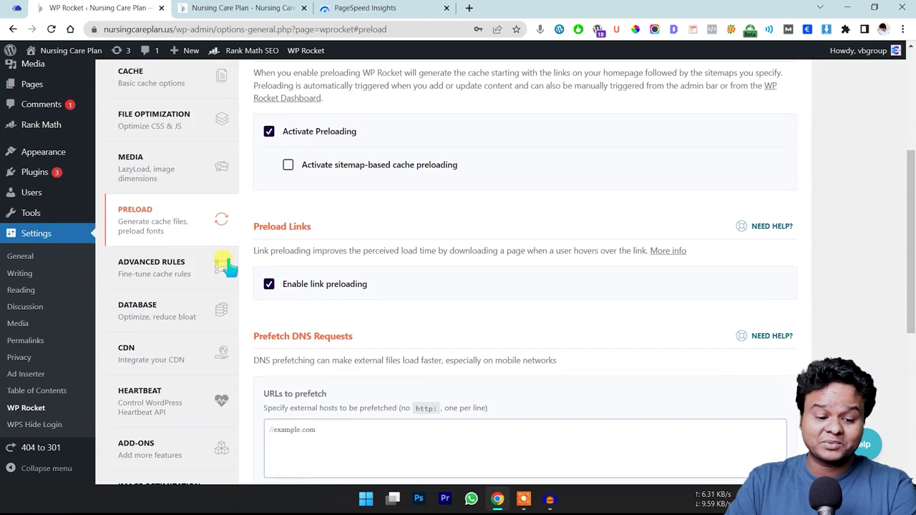
pyautogui.click(223, 263)
pyautogui.scroll(-2, 287, 272)
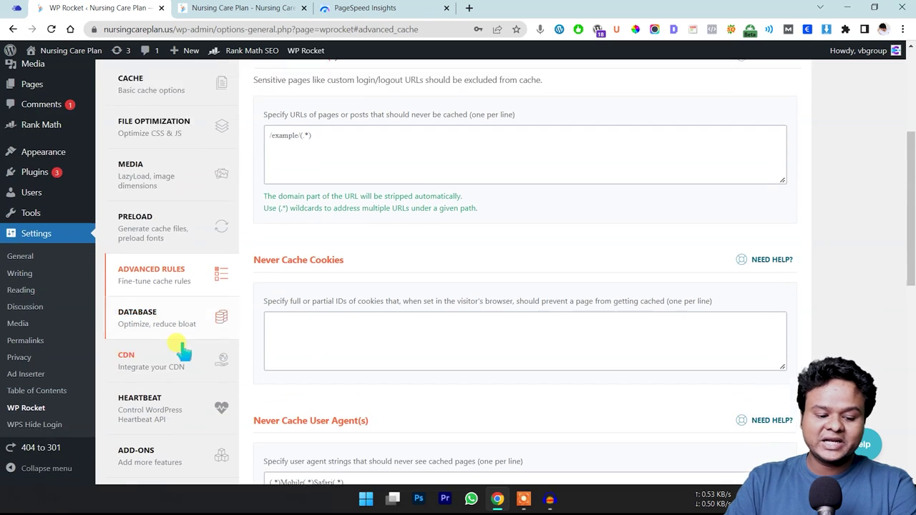
pyautogui.click(189, 313)
pyautogui.scroll(-1, 236, 308)
pyautogui.scroll(-3, 261, 308)
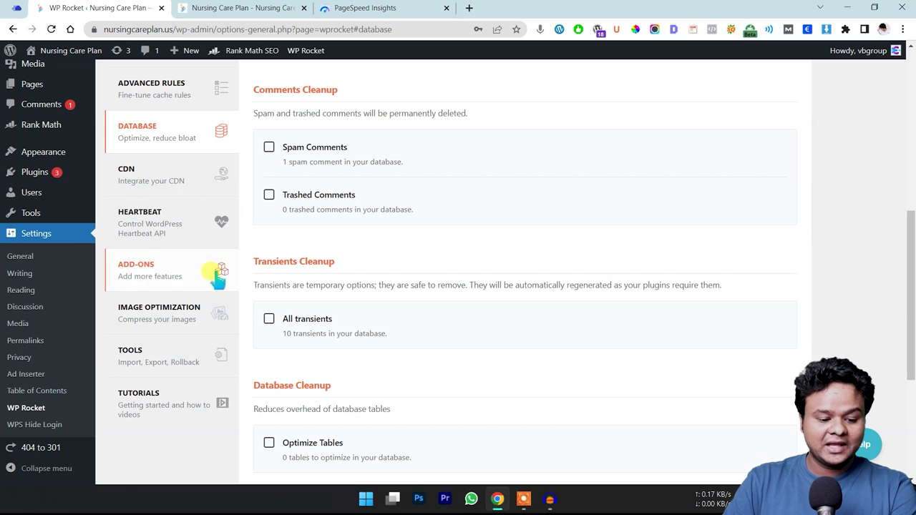
pyautogui.click(156, 365)
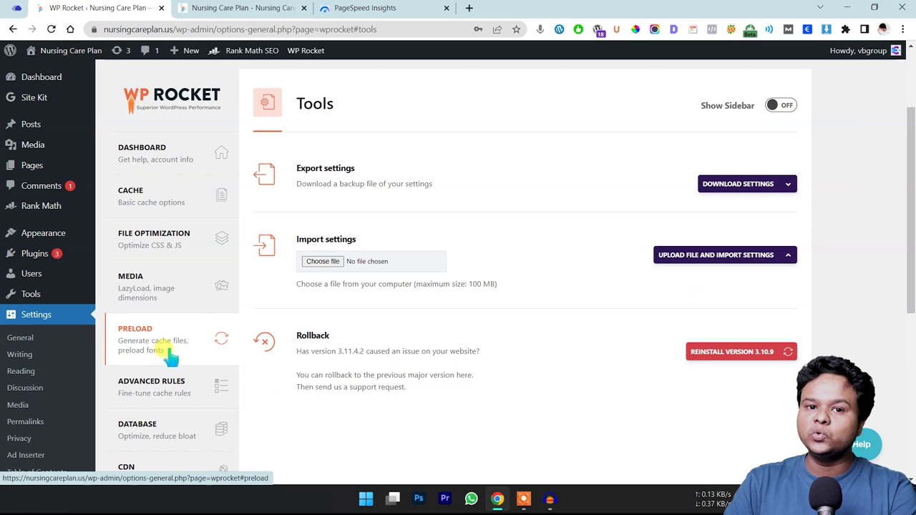
pyautogui.click(320, 262)
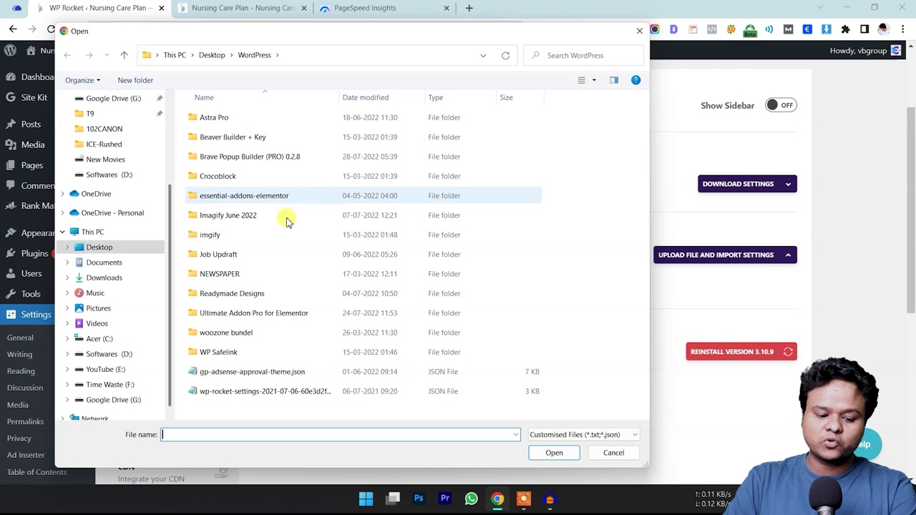
pyautogui.click(244, 394)
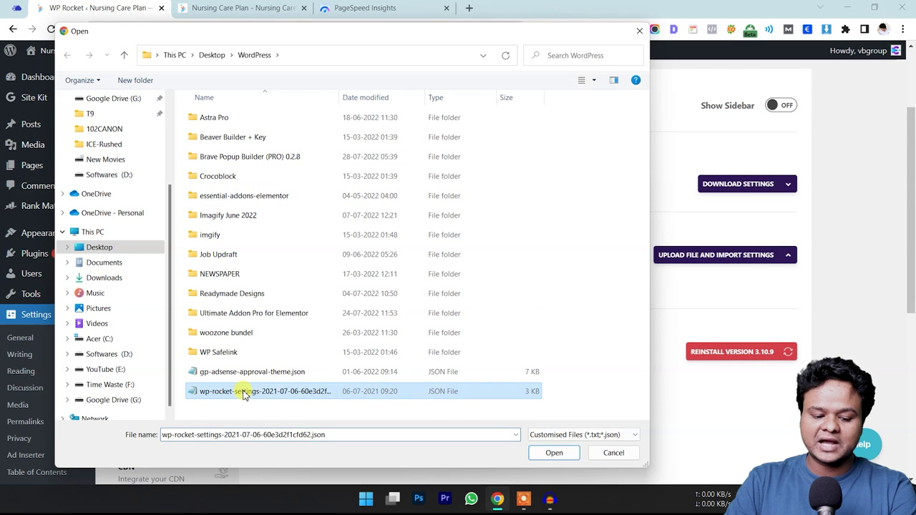
pyautogui.doubleClick(261, 395)
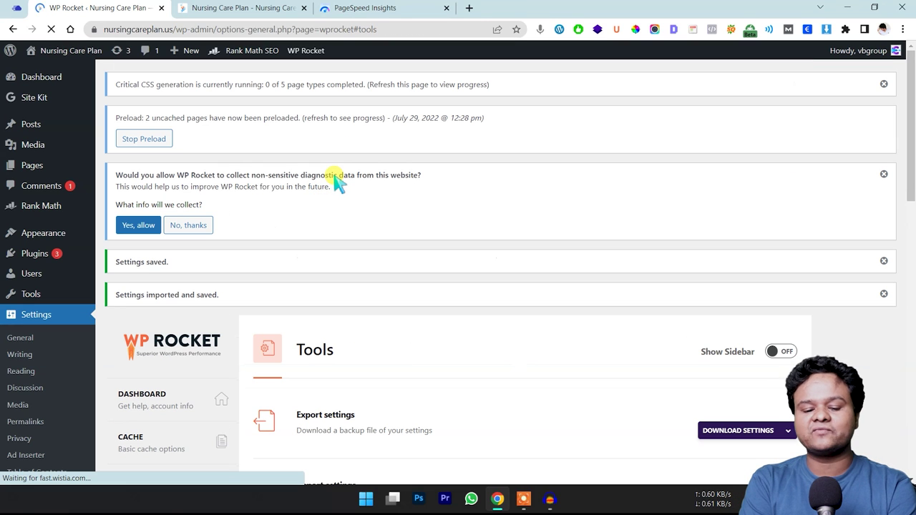
pyautogui.scroll(-5, 374, 239)
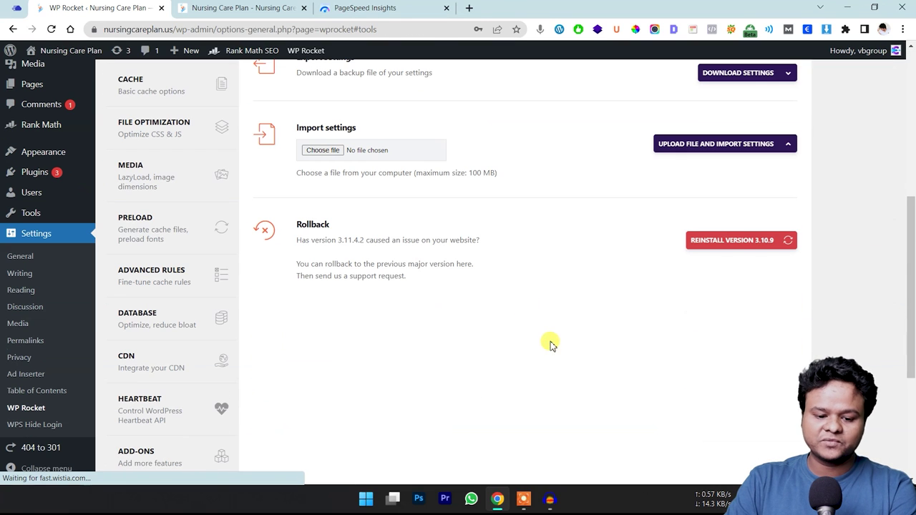
# Refresh the PageSpeed Insights report for nursingcareplan.us and examine its performance score and metrics for mobile and desktop.
pyautogui.hotkey('ctrl', '3')
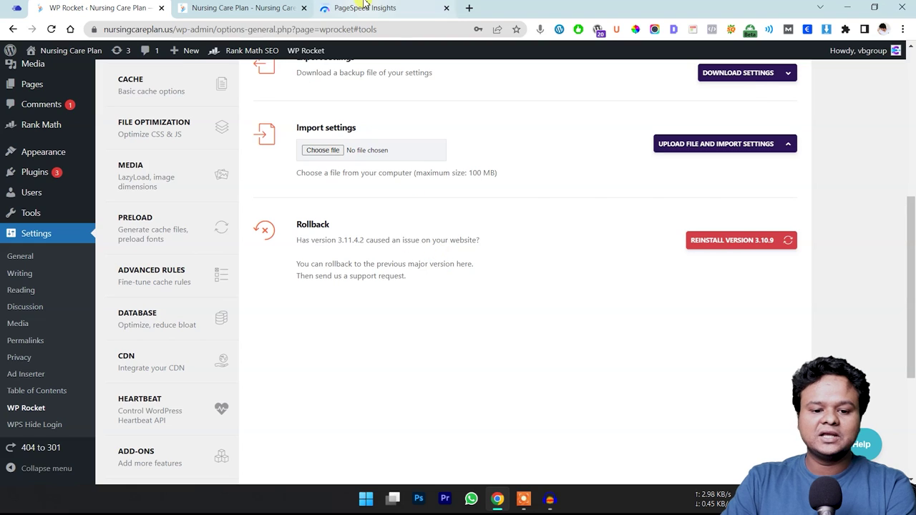
pyautogui.scroll(10, 432, 163)
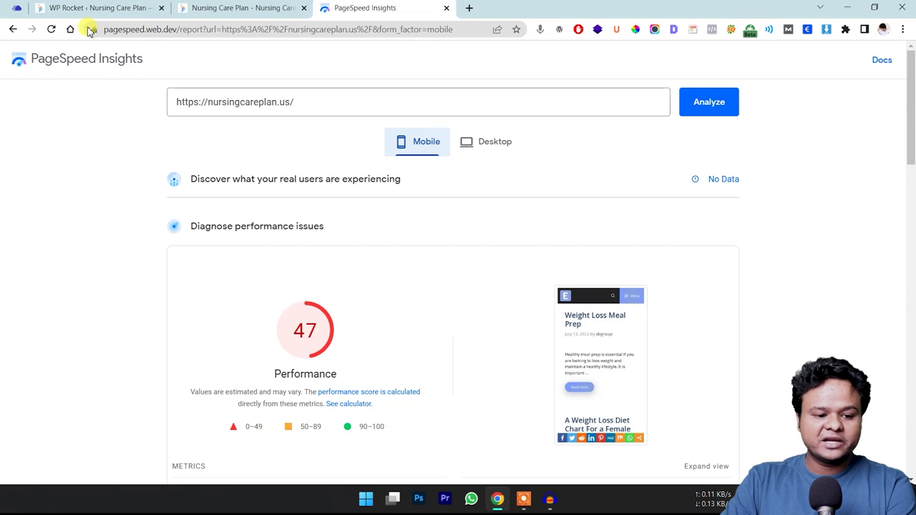
pyautogui.press('F5')
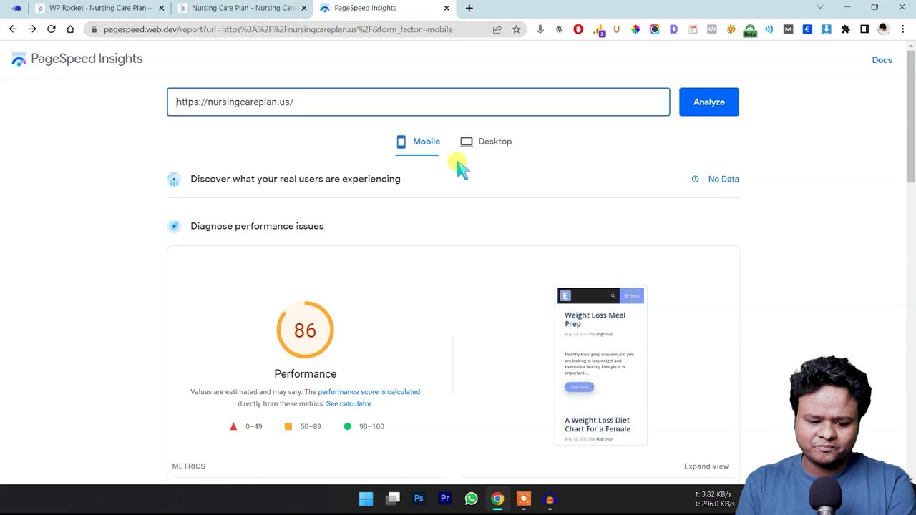
pyautogui.scroll(-4, 430, 334)
pyautogui.scroll(4, 450, 318)
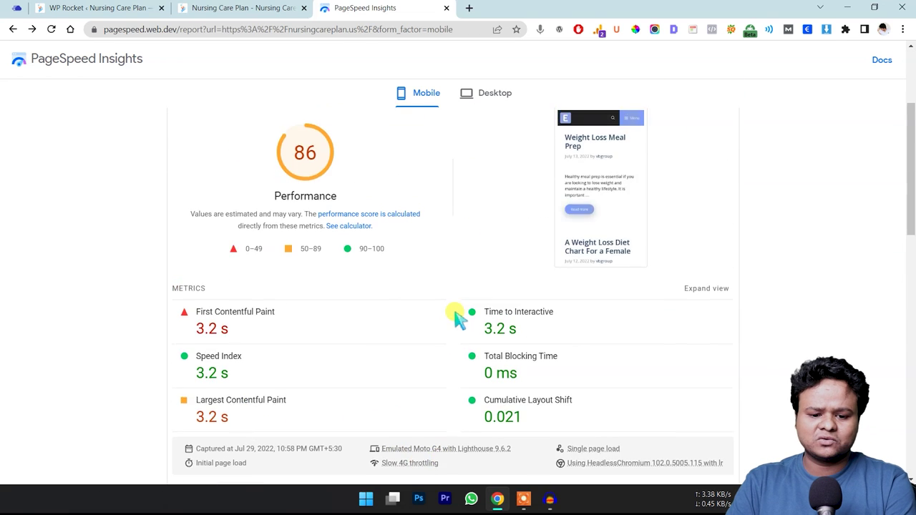
pyautogui.click(498, 150)
pyautogui.click(434, 148)
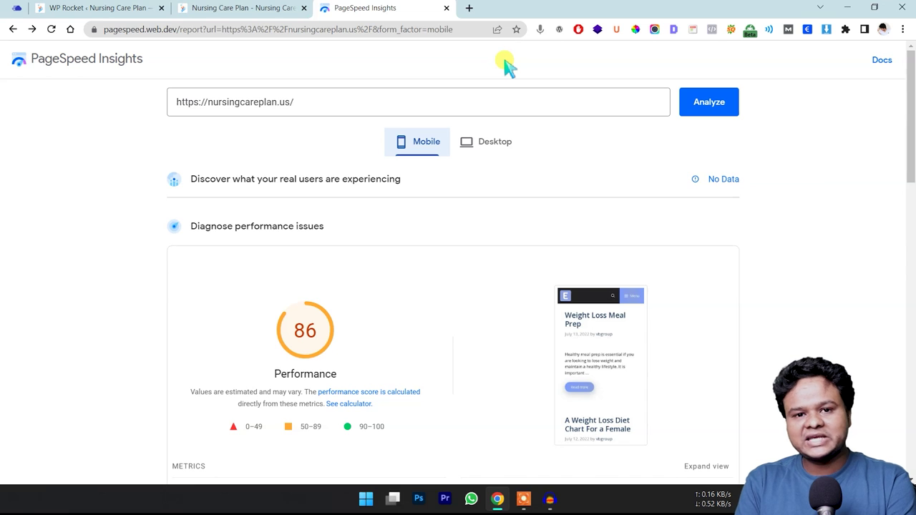
pyautogui.doubleClick(297, 331)
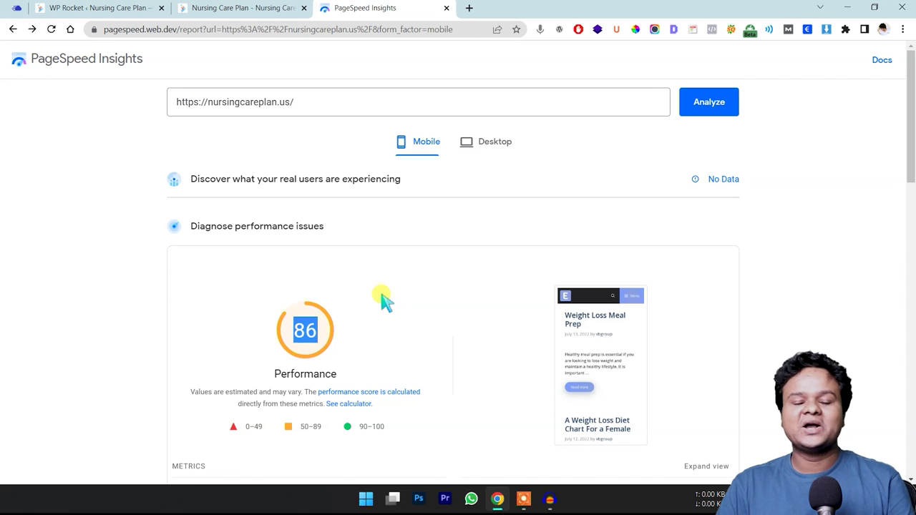
pyautogui.click(714, 111)
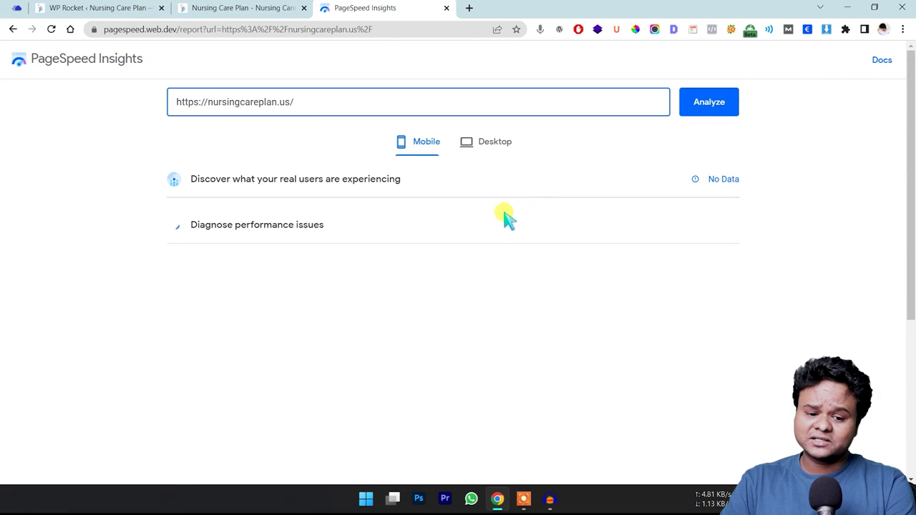
pyautogui.click(52, 33)
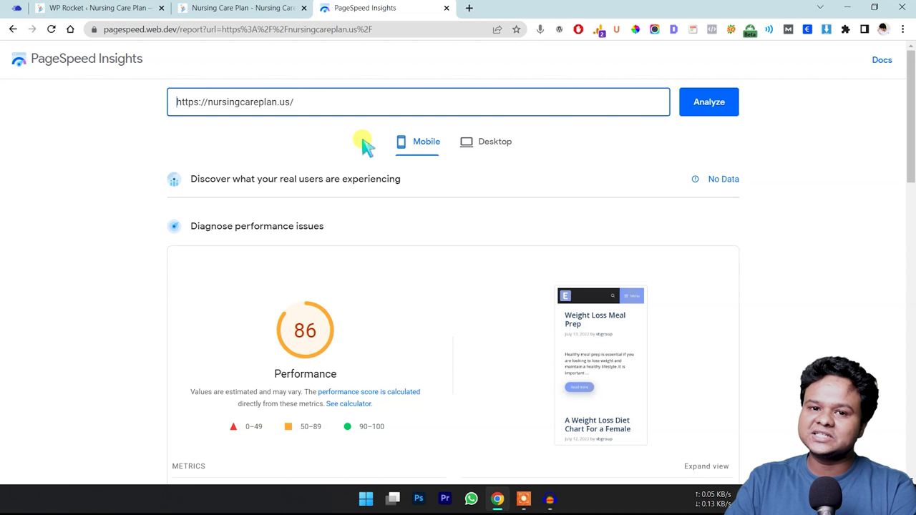
pyautogui.click(409, 140)
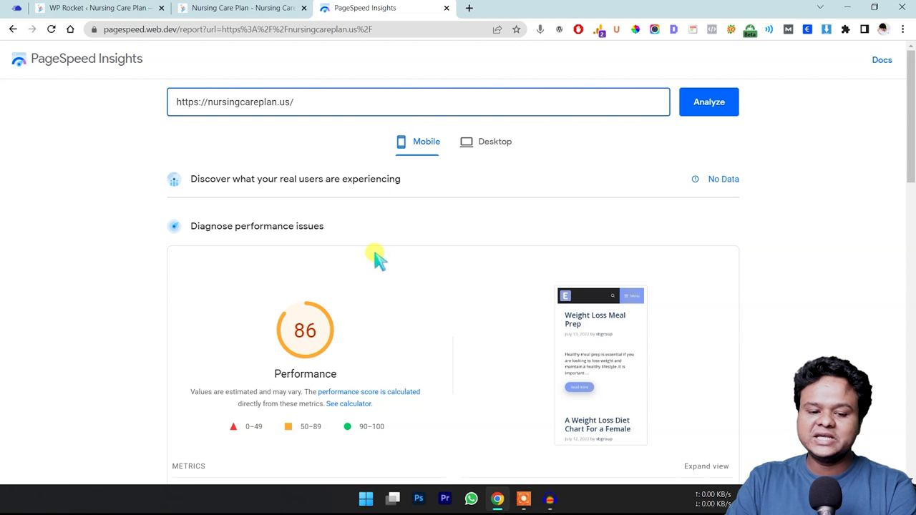
# Examine the mobile report's metrics and expand the Eliminate render-blocking resources and Reduce unused CSS opportunities.
pyautogui.scroll(-2, 441, 215)
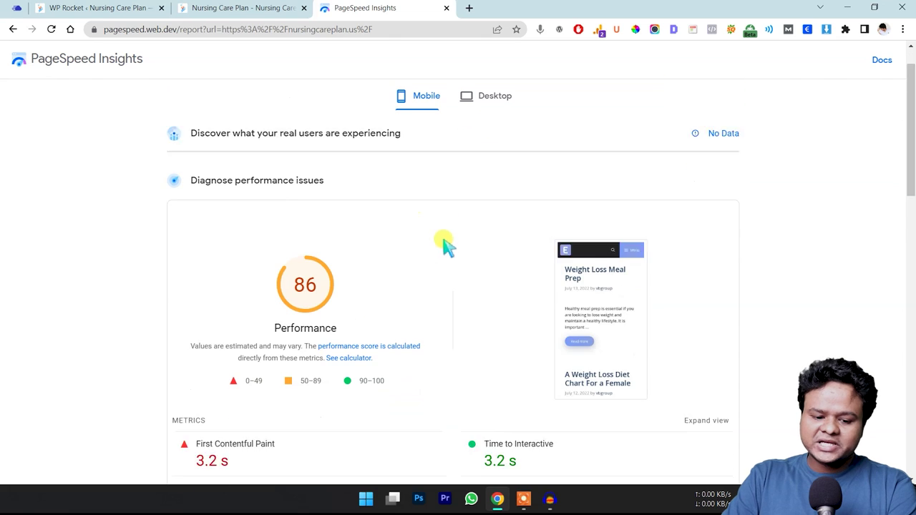
pyautogui.moveTo(299, 211); pyautogui.dragTo(326, 216)
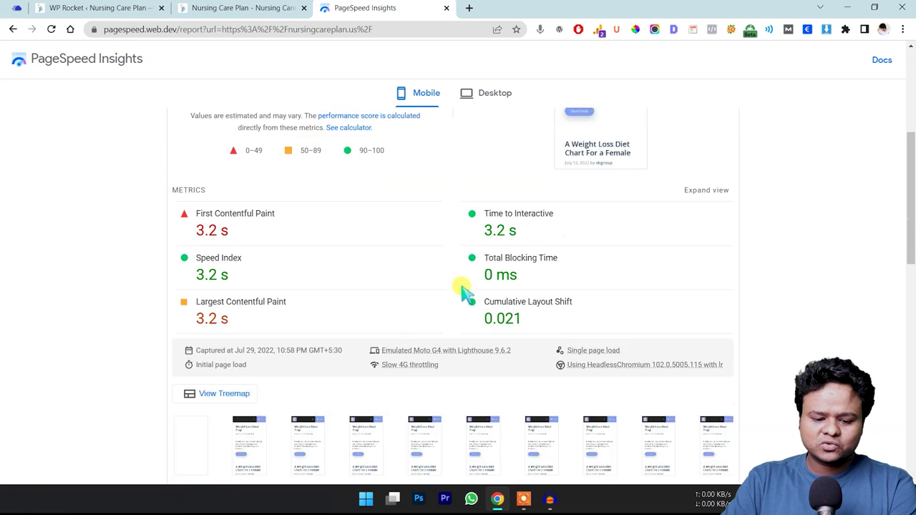
pyautogui.scroll(-6, 463, 289)
pyautogui.click(280, 294)
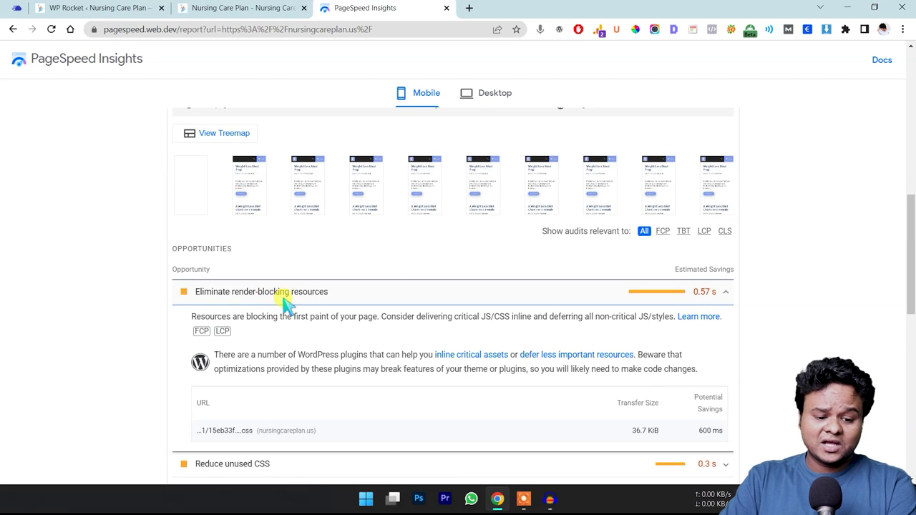
pyautogui.scroll(-1, 284, 300)
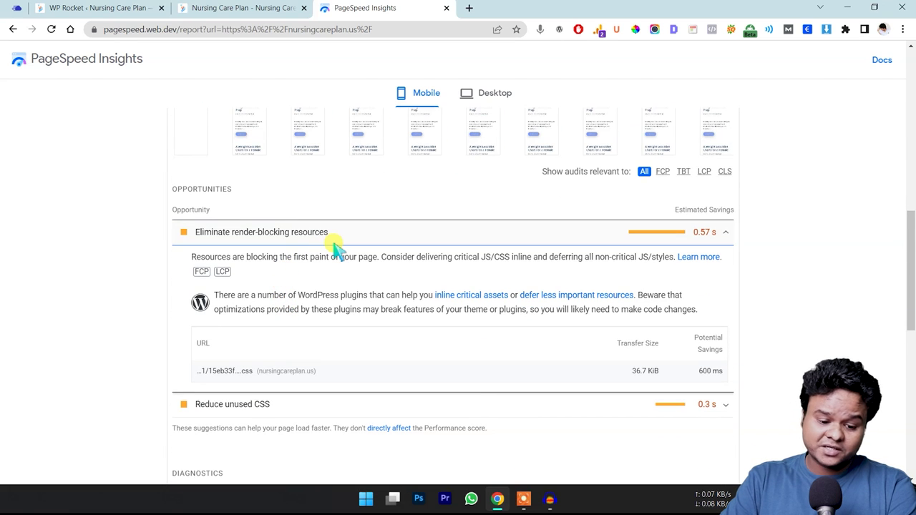
pyautogui.scroll(-2, 332, 247)
pyautogui.click(279, 286)
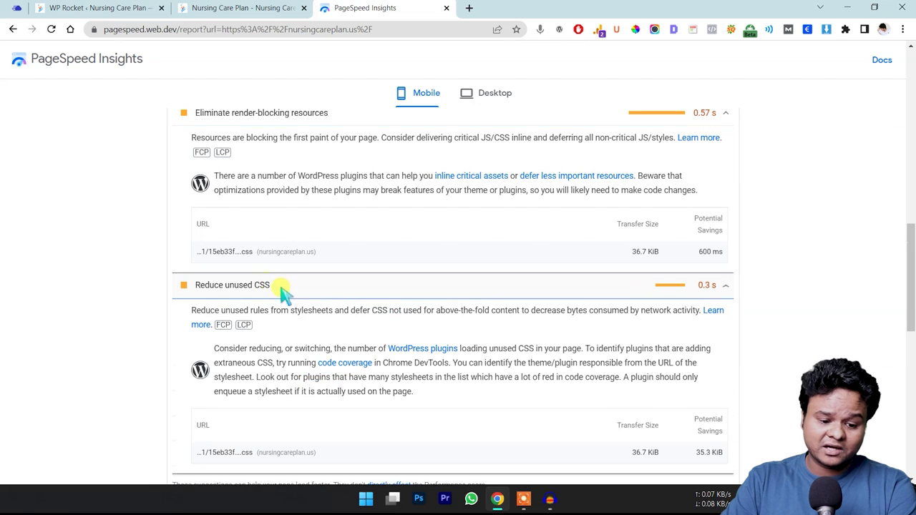
pyautogui.scroll(-2, 258, 250)
pyautogui.scroll(-1, 334, 339)
pyautogui.scroll(7, 376, 315)
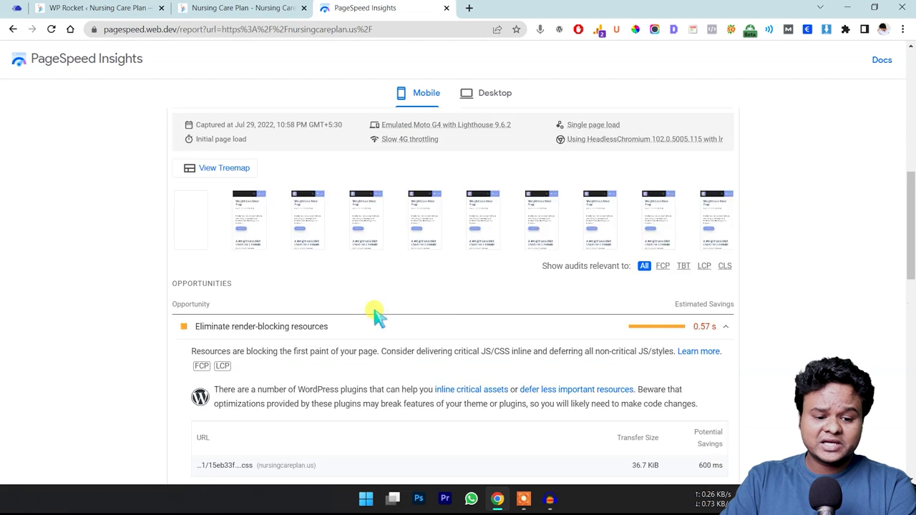
# Review the First Contentful Paint metric and compare the desktop performance results with the mobile ones.
pyautogui.scroll(5, 376, 315)
pyautogui.moveTo(195, 312); pyautogui.dragTo(285, 318)
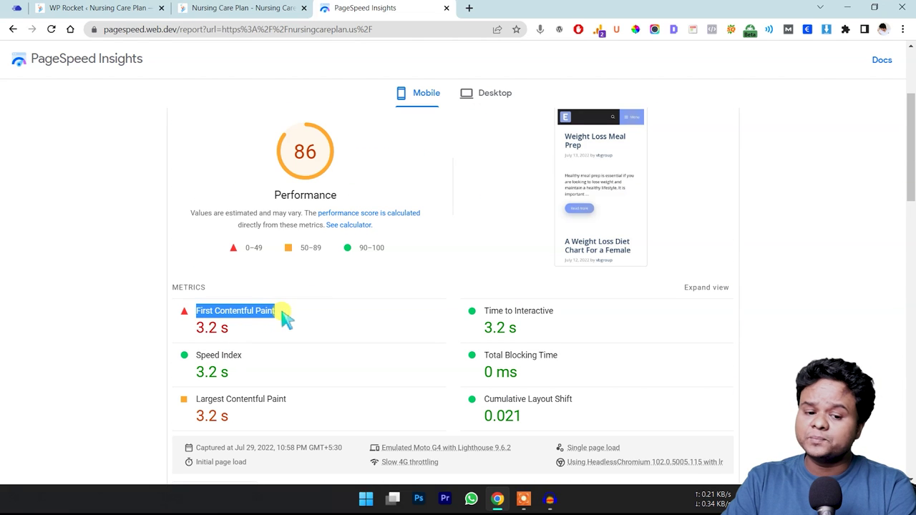
pyautogui.scroll(3, 343, 317)
pyautogui.click(487, 140)
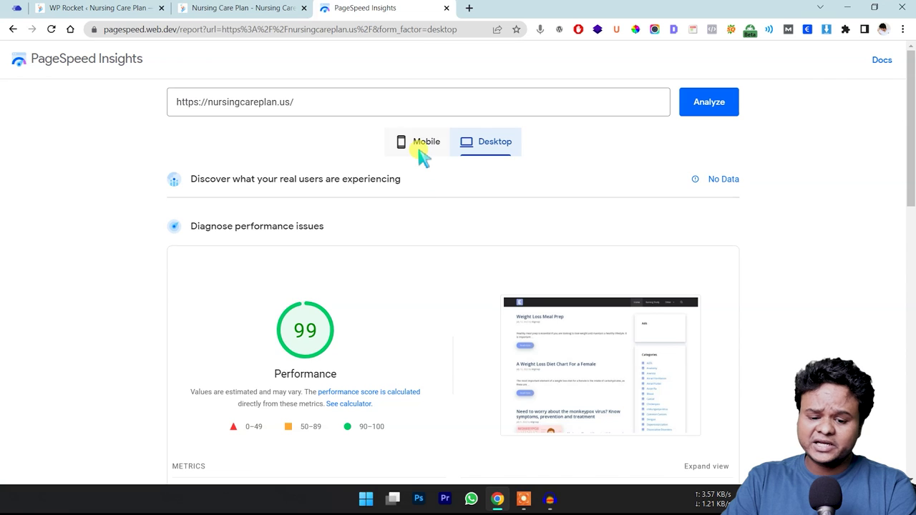
pyautogui.click(420, 150)
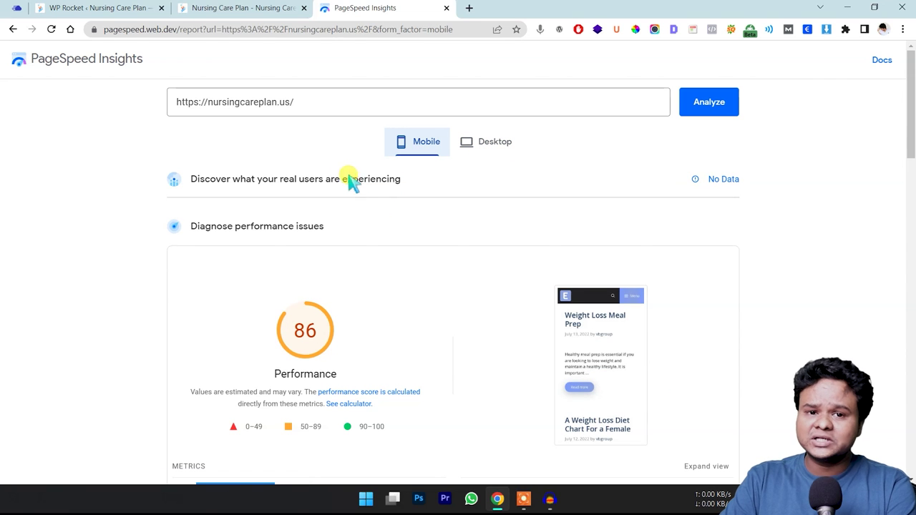
# Return to the site's WordPress admin and search for the plugin OMGF among the plugins available to add.
pyautogui.click(114, 8)
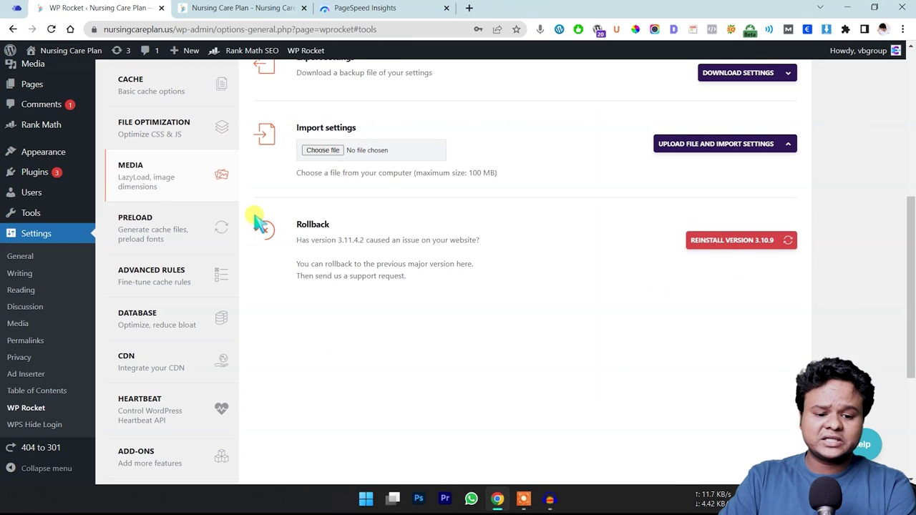
pyautogui.scroll(5, 272, 229)
pyautogui.scroll(-3, 122, 201)
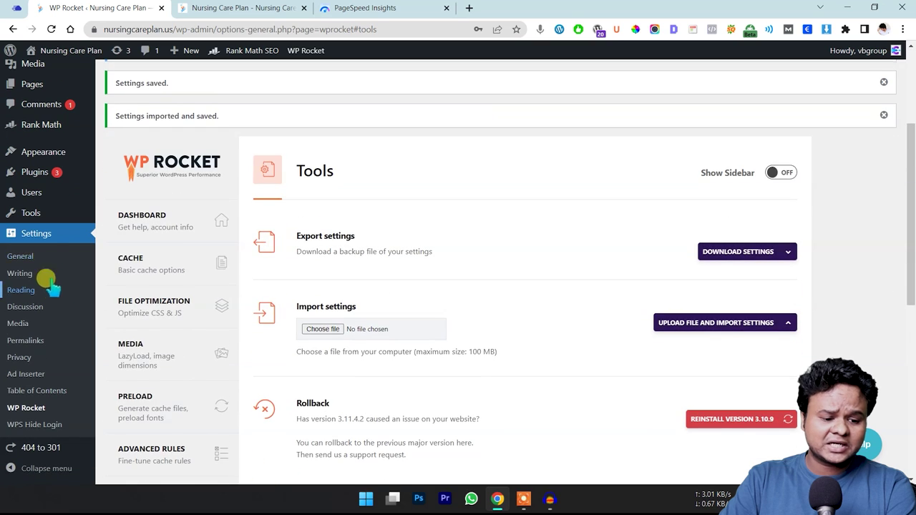
pyautogui.scroll(-3, 61, 343)
pyautogui.scroll(2, 64, 321)
pyautogui.moveTo(71, 256)
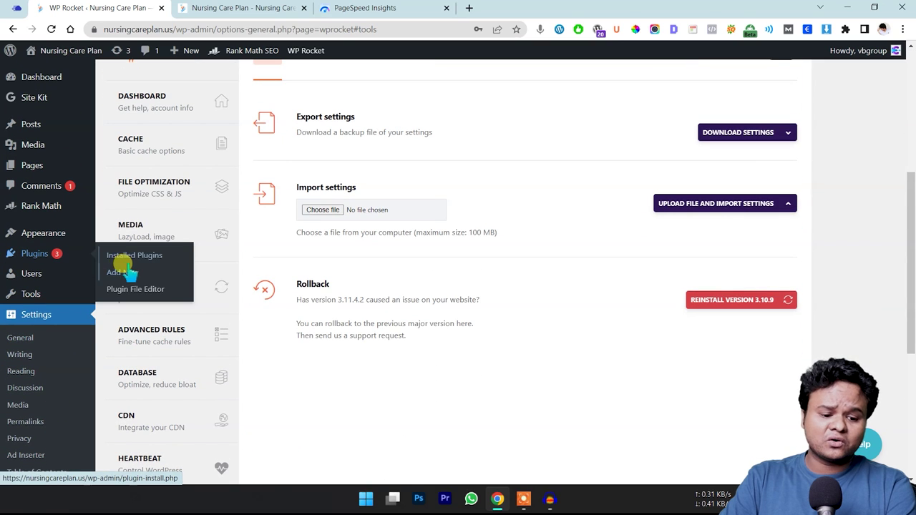
pyautogui.click(154, 271)
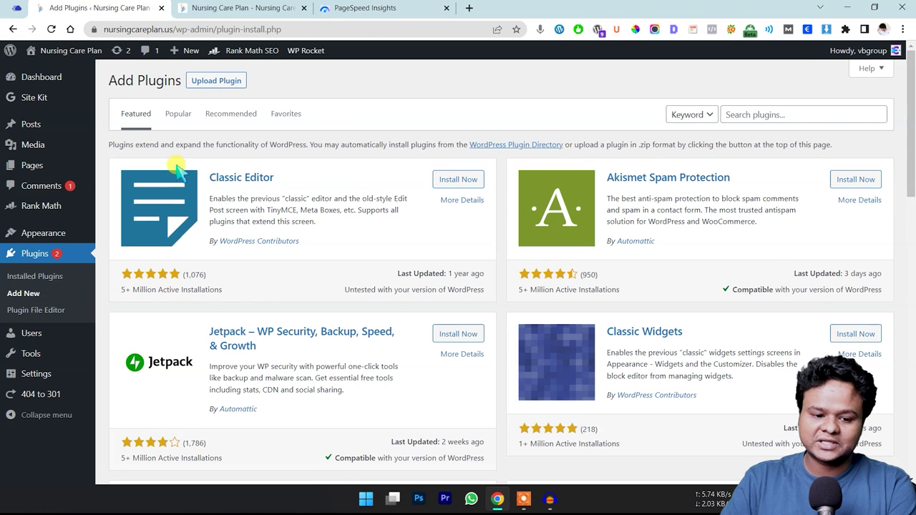
pyautogui.click(779, 118)
pyautogui.press('capslock')
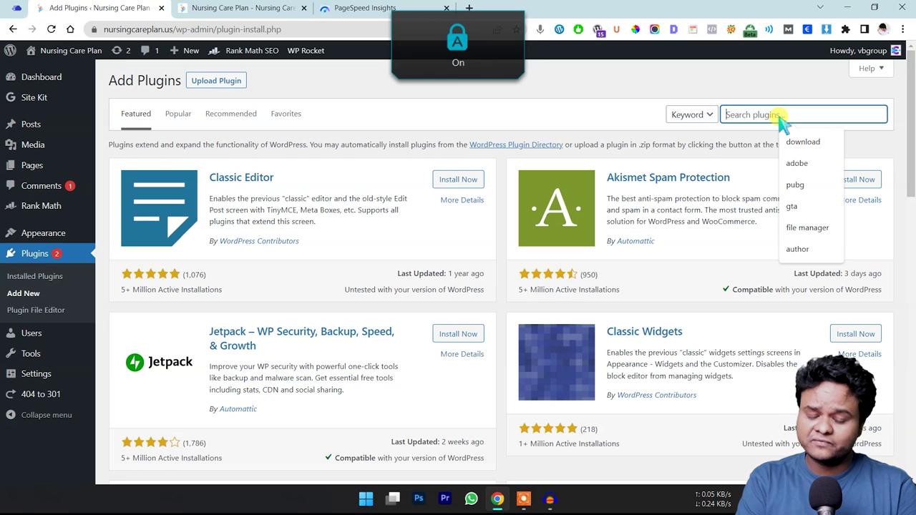
pyautogui.write('OMGF')
pyautogui.press('Return')
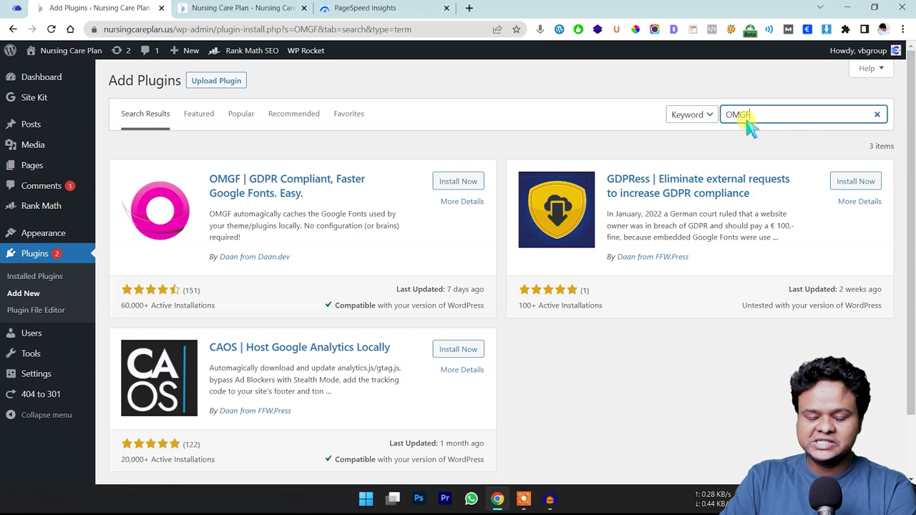
# Install and activate the plugin OMGF | GDPR Compliant, Faster Google Fonts. Easy.
pyautogui.click(464, 183)
pyautogui.scroll(-2, 474, 264)
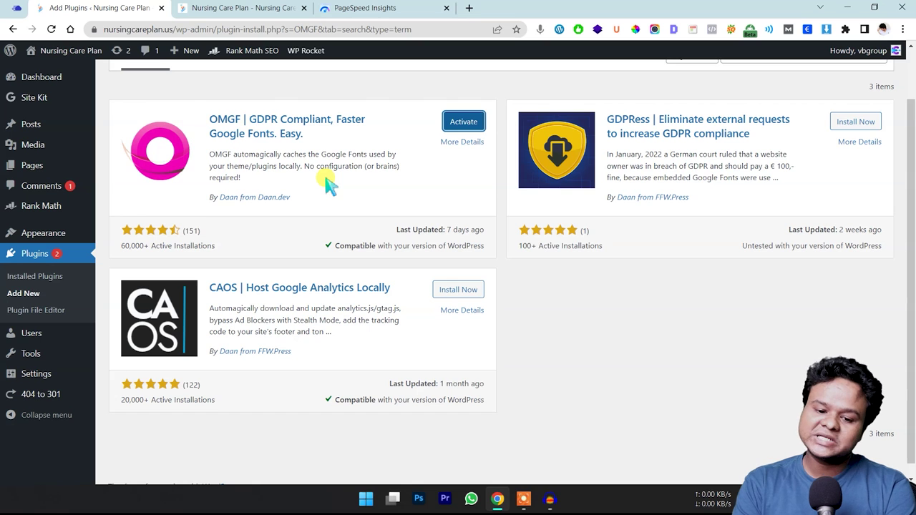
pyautogui.click(465, 123)
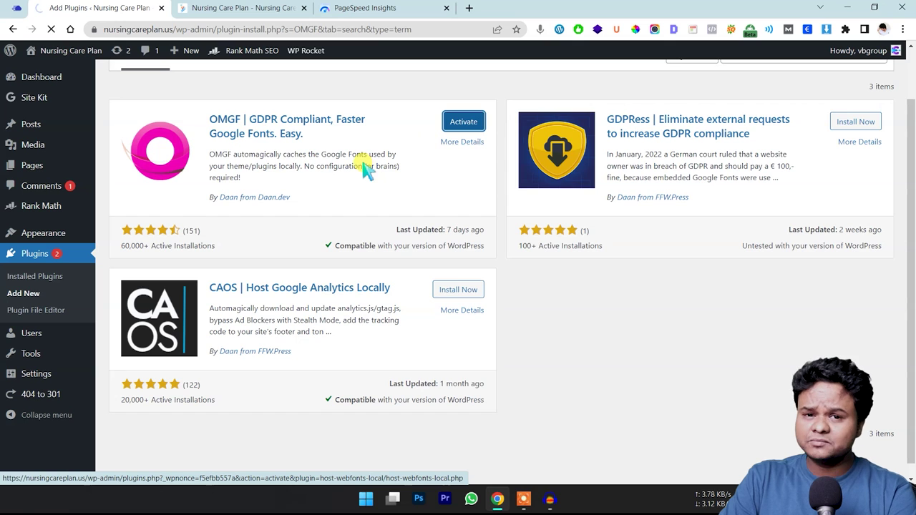
# Save and optimize the Google Fonts in OMGF's settings without changing any options, and clear the WP Rocket cache.
pyautogui.scroll(-5, 304, 179)
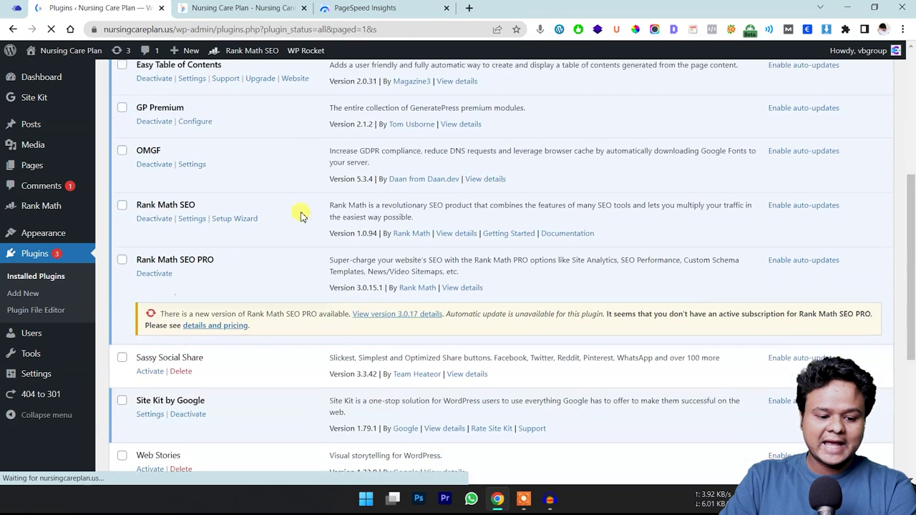
pyautogui.scroll(2, 300, 210)
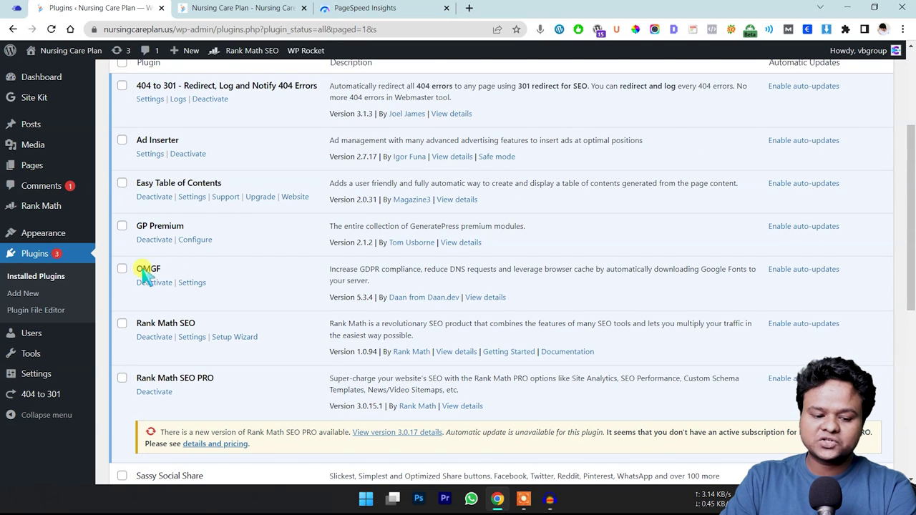
pyautogui.click(192, 283)
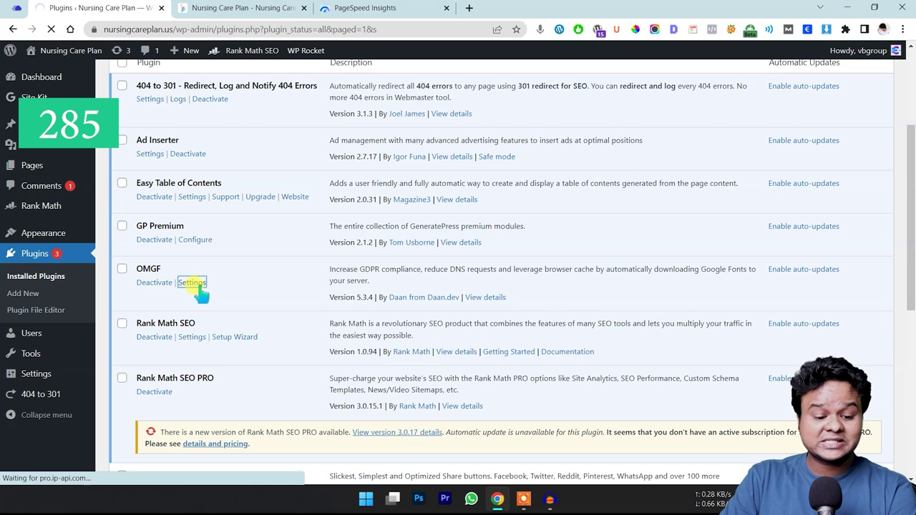
pyautogui.scroll(-1, 218, 273)
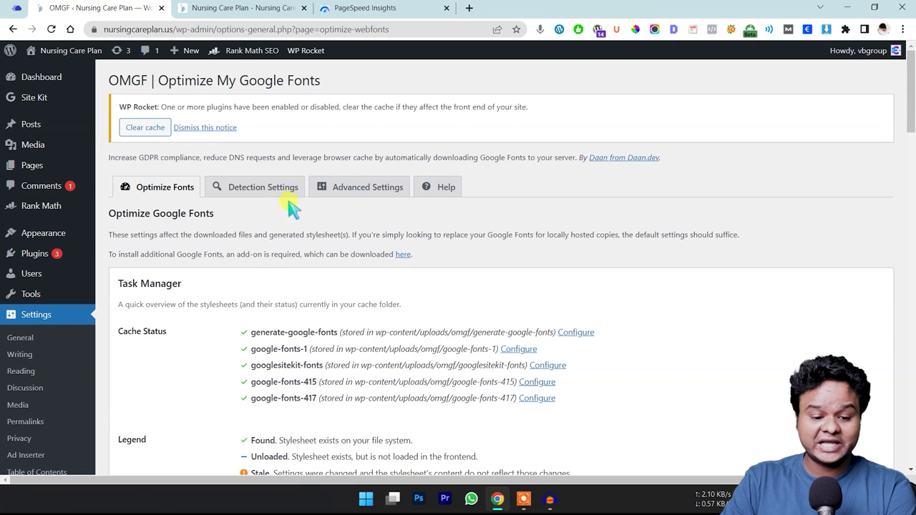
pyautogui.scroll(-20, 292, 207)
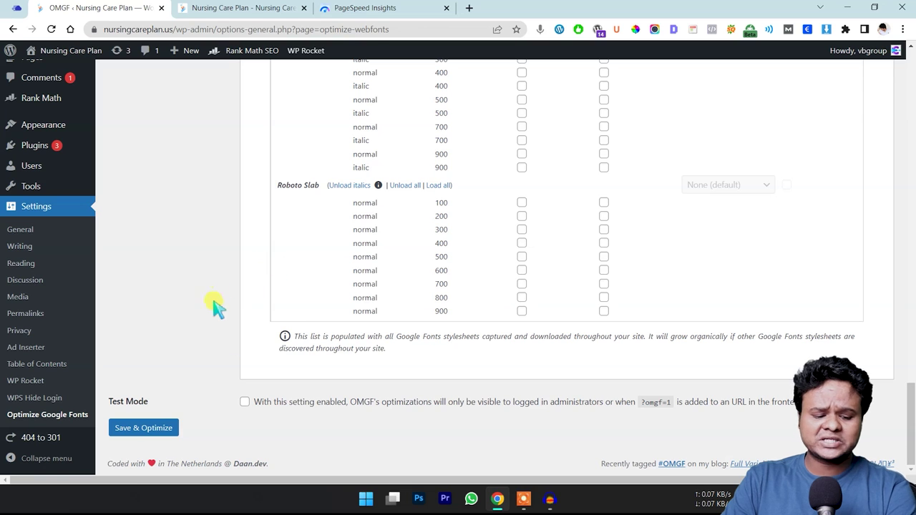
pyautogui.click(164, 431)
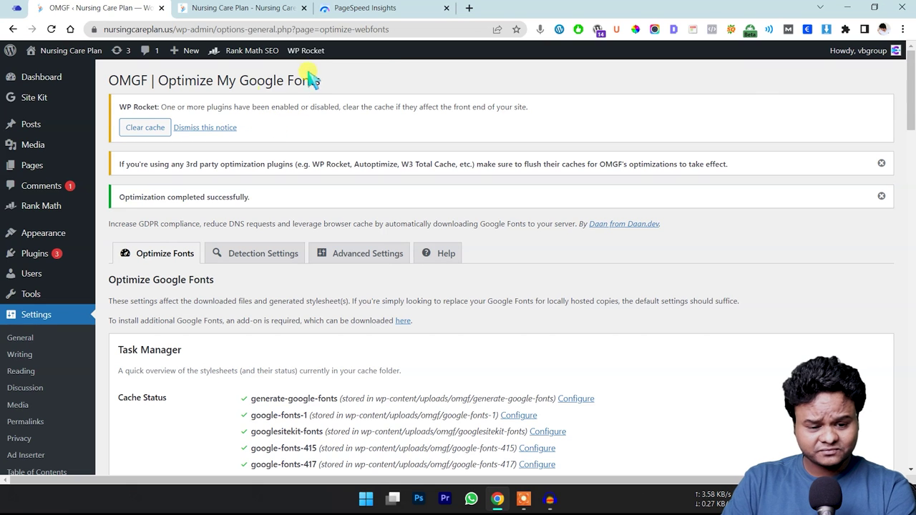
pyautogui.moveTo(317, 54)
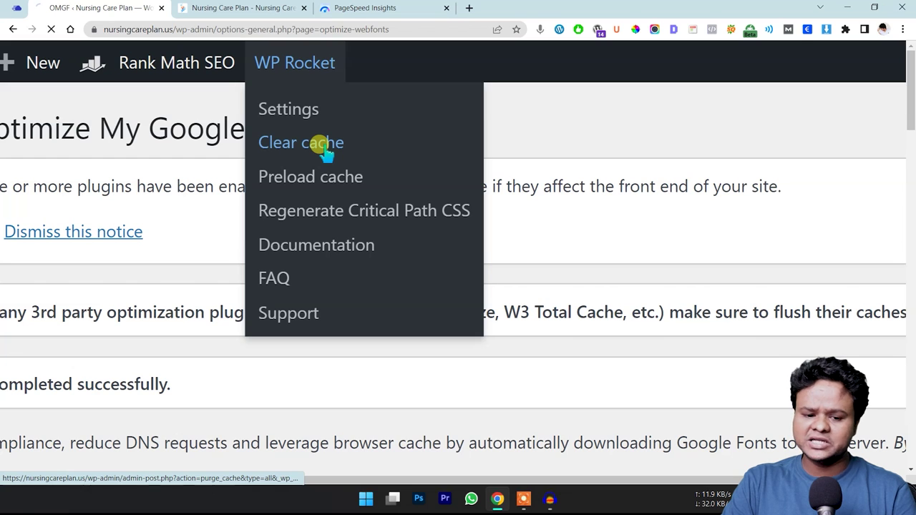
pyautogui.click(322, 143)
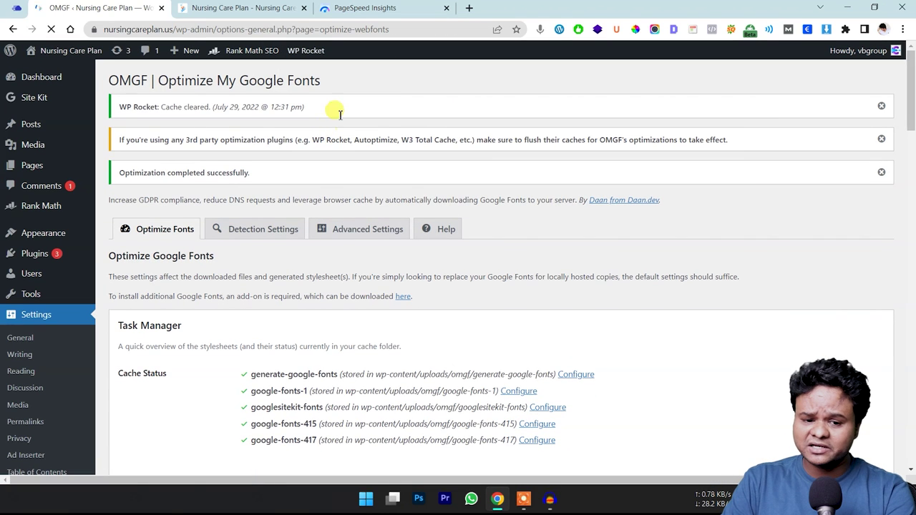
pyautogui.click(365, 8)
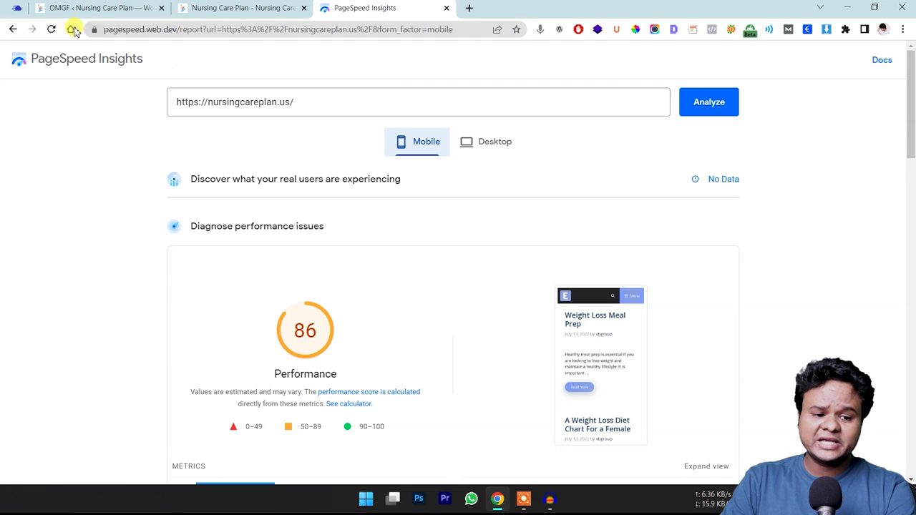
pyautogui.click(697, 106)
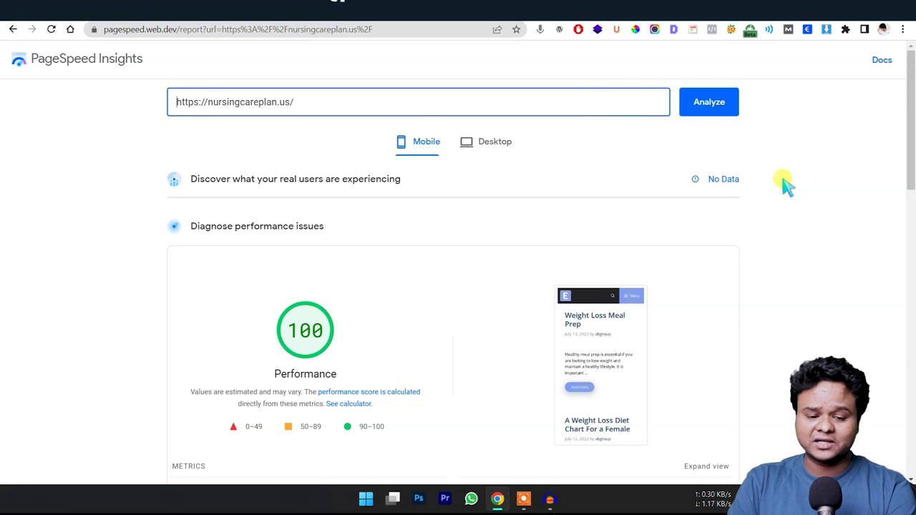
pyautogui.scroll(-1, 341, 229)
pyautogui.scroll(-1, 308, 279)
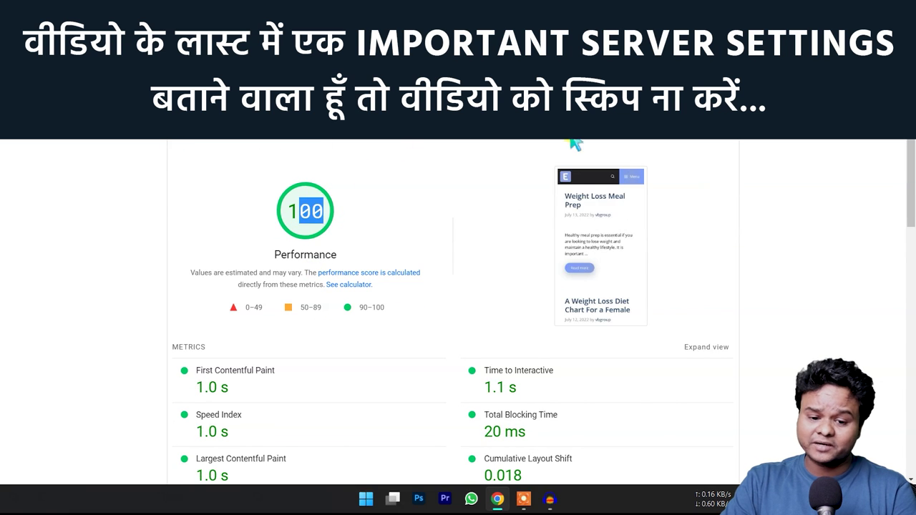
pyautogui.scroll(2, 576, 143)
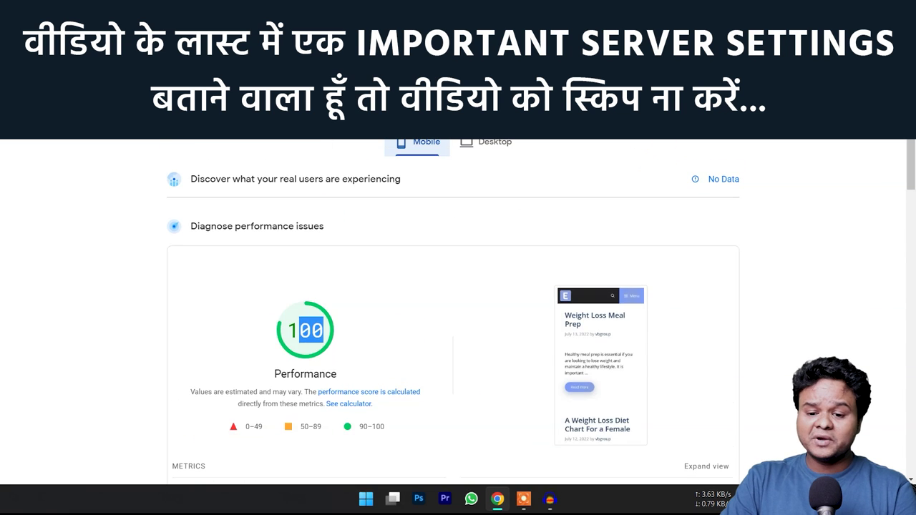
pyautogui.press('F5')
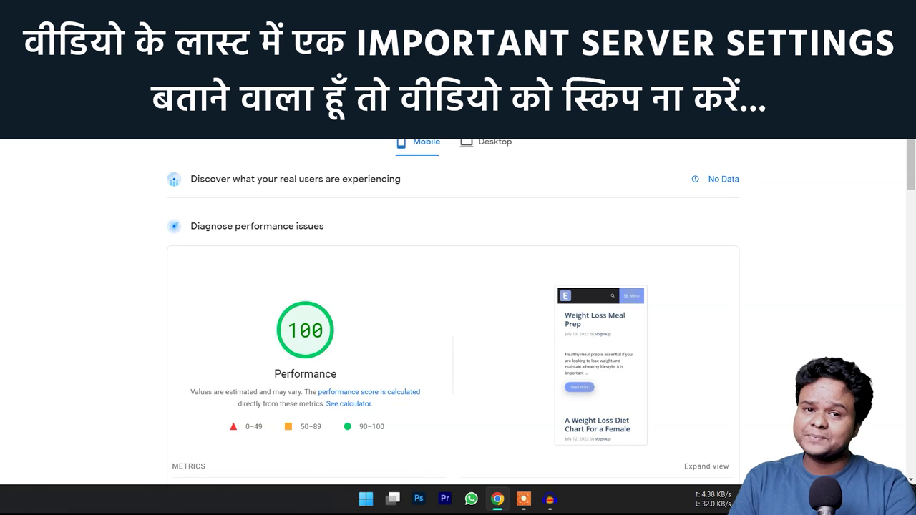
pyautogui.click(485, 143)
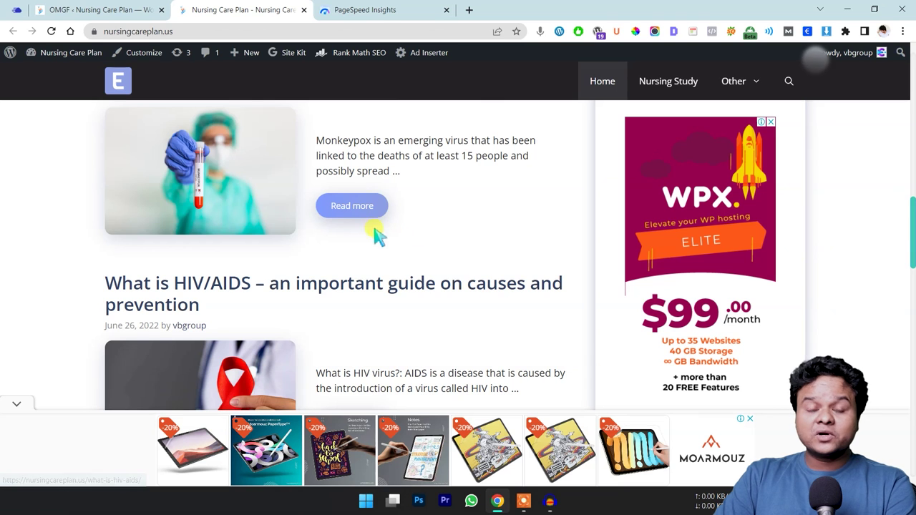
# Look through the posts and ads on the nursingcareplan.us homepage, and return to the PageSpeed Insights desktop report.
pyautogui.scroll(-1, 352, 222)
pyautogui.scroll(-6, 352, 229)
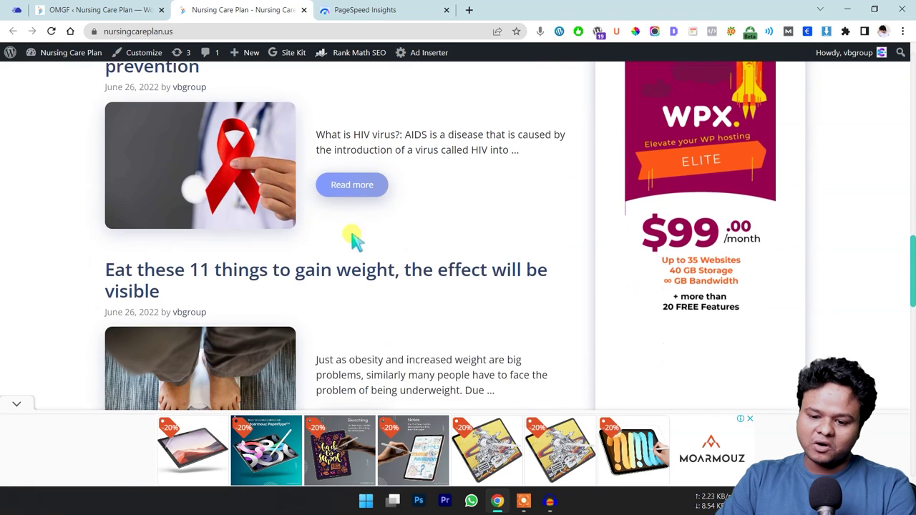
pyautogui.scroll(12, 361, 251)
pyautogui.scroll(4, 351, 241)
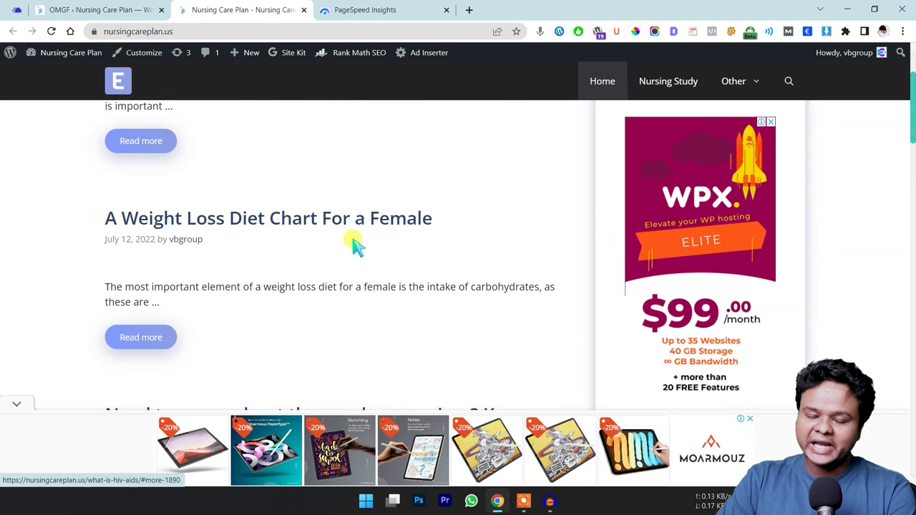
pyautogui.scroll(-7, 357, 247)
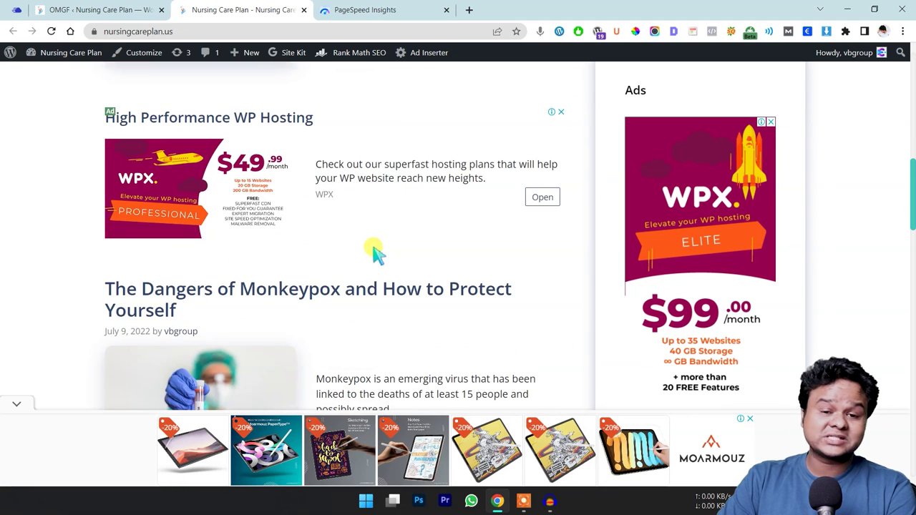
pyautogui.scroll(-5, 374, 247)
pyautogui.click(377, 9)
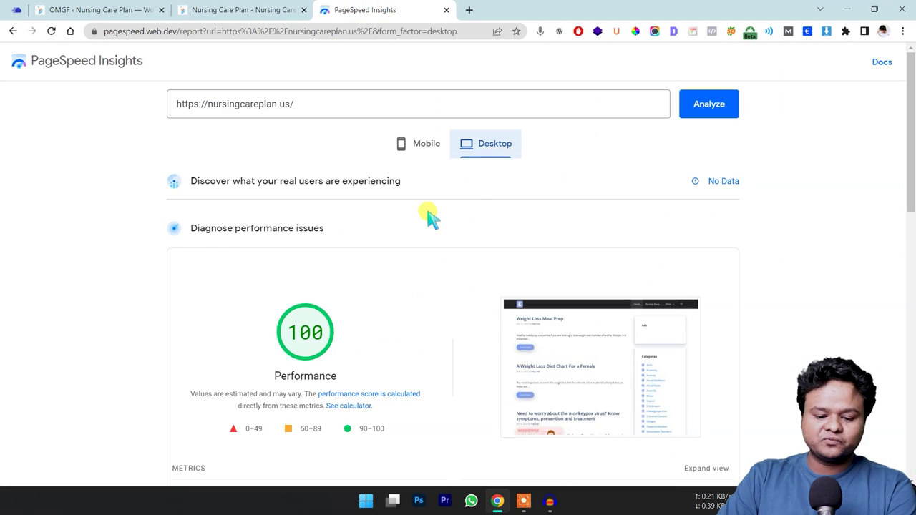
# Review the desktop performance results for nursingcareplan.us and compare them with the mobile report.
pyautogui.scroll(-6, 435, 251)
pyautogui.scroll(3, 336, 263)
pyautogui.scroll(-3, 335, 264)
pyautogui.scroll(3, 358, 280)
pyautogui.scroll(4, 419, 293)
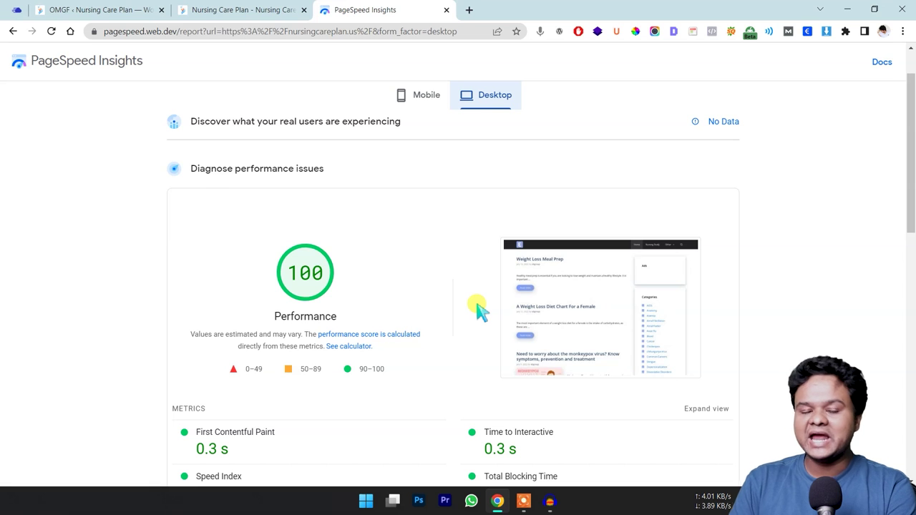
pyautogui.click(425, 96)
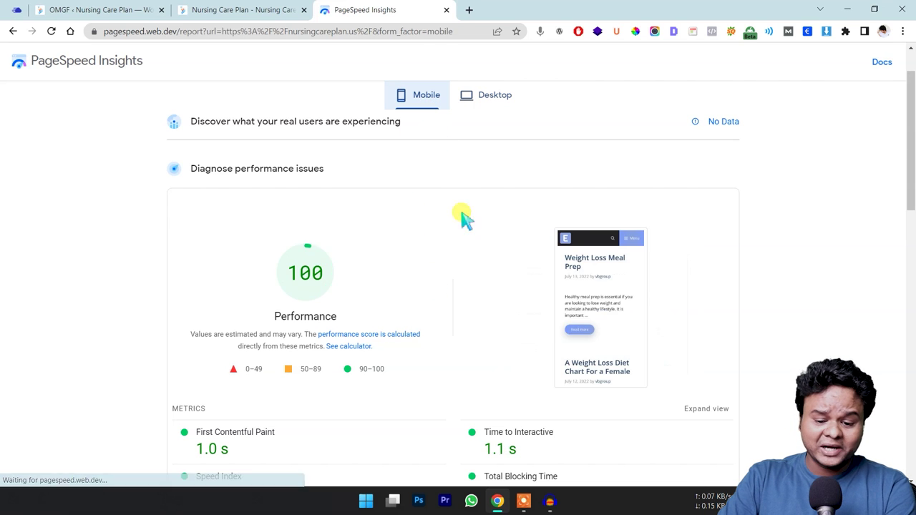
pyautogui.click(490, 96)
pyautogui.click(404, 103)
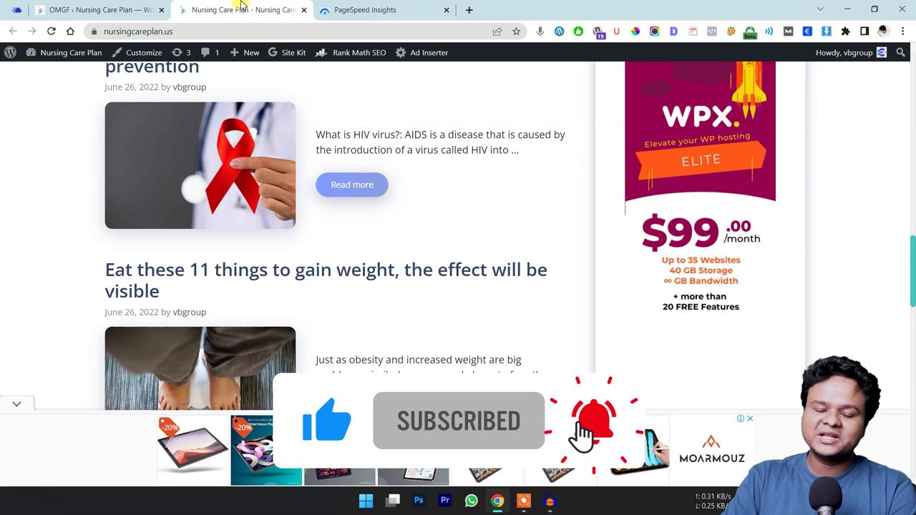
pyautogui.click(239, 9)
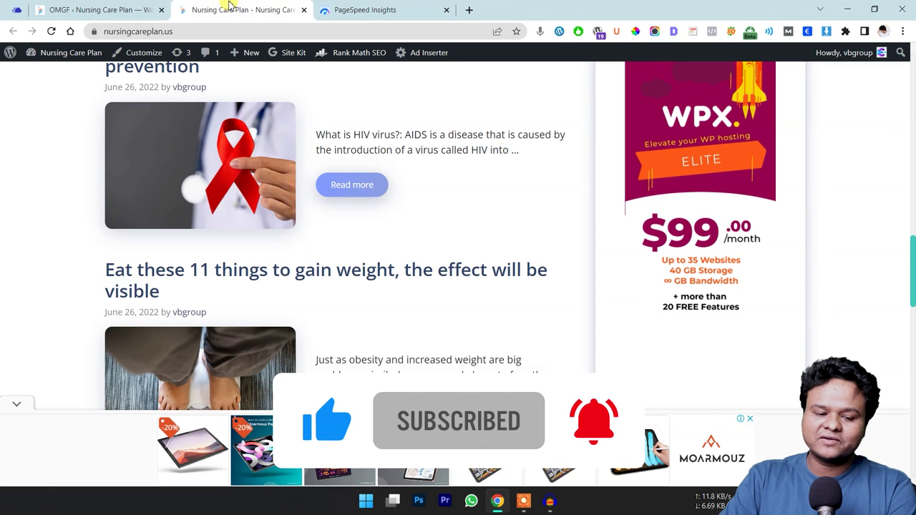
pyautogui.click(159, 4)
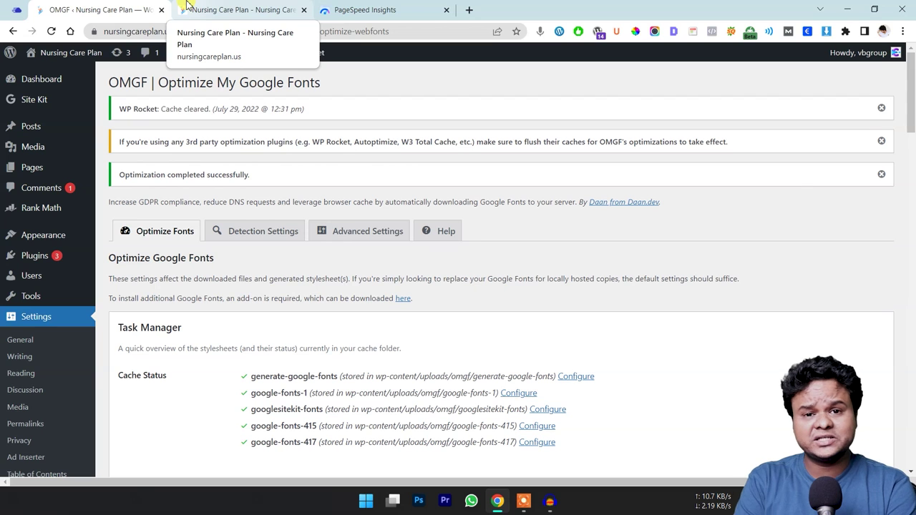
pyautogui.click(252, 7)
pyautogui.click(350, 9)
pyautogui.click(292, 7)
pyautogui.click(370, 7)
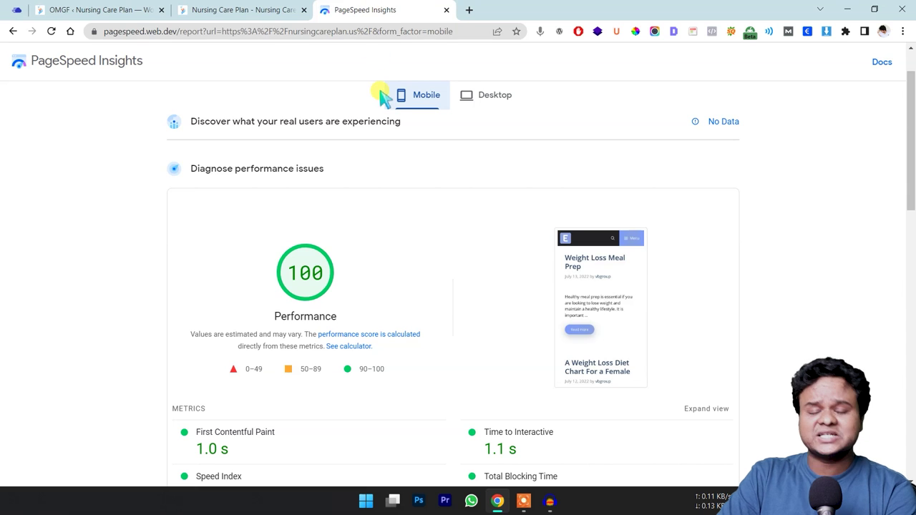
pyautogui.scroll(-3, 372, 132)
pyautogui.click(215, 9)
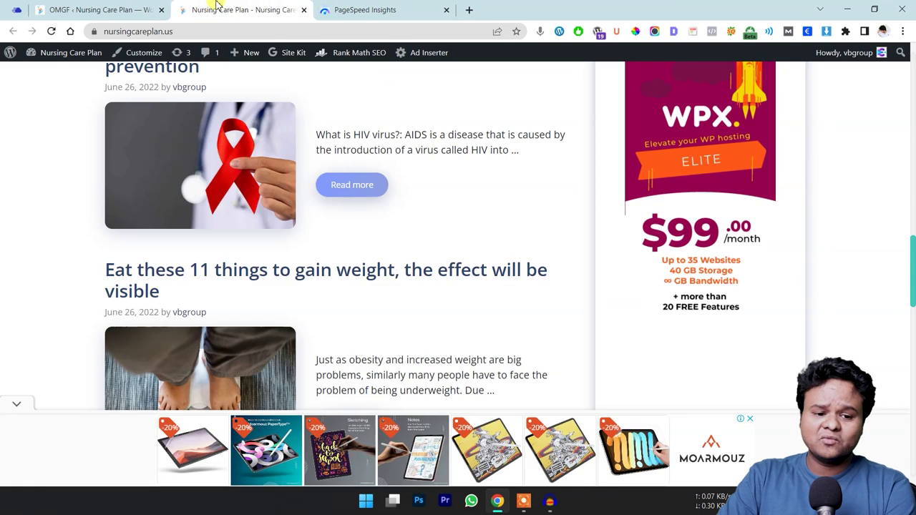
# Open WP Rocket's settings from the site's admin area and look through its option sections, including Preload.
pyautogui.click(154, 10)
pyautogui.moveTo(305, 54)
pyautogui.click(300, 73)
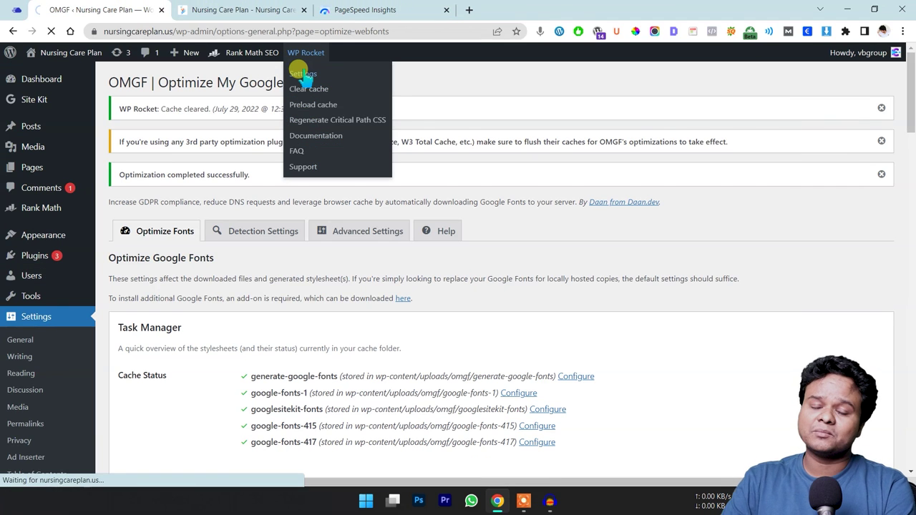
pyautogui.scroll(-4, 372, 208)
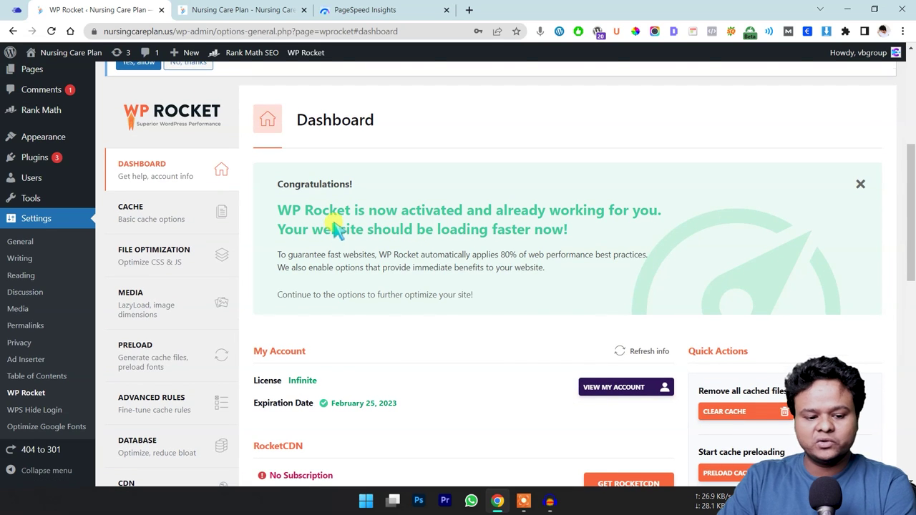
pyautogui.scroll(-1, 214, 200)
pyautogui.click(193, 187)
pyautogui.click(198, 329)
pyautogui.scroll(-4, 358, 333)
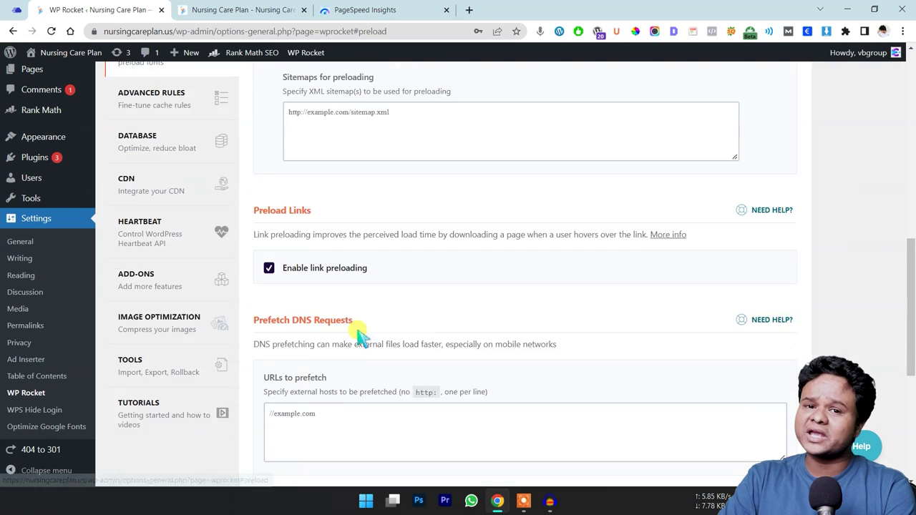
pyautogui.scroll(-2, 286, 287)
pyautogui.click(157, 192)
pyautogui.click(158, 154)
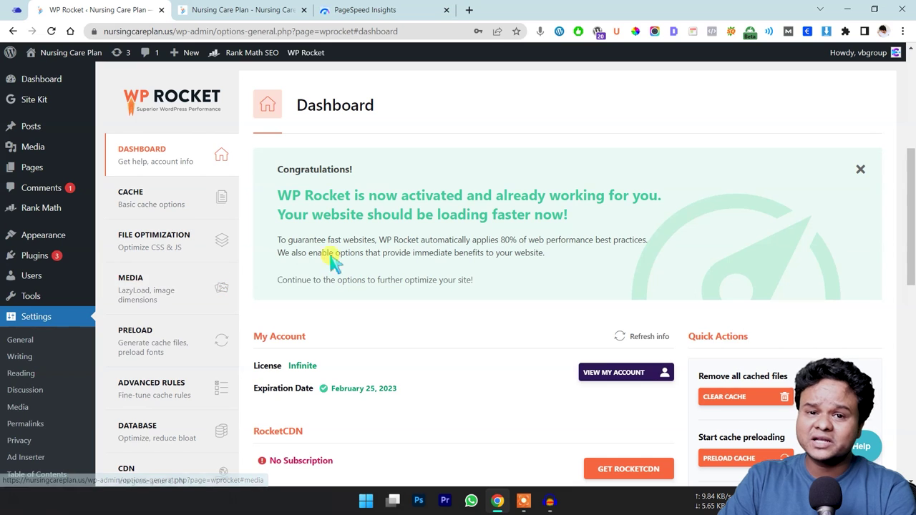
# Examine the export, import and rollback options in WP Rocket's Tools section, opening and dismissing the import file chooser.
pyautogui.scroll(-6, 334, 262)
pyautogui.click(170, 243)
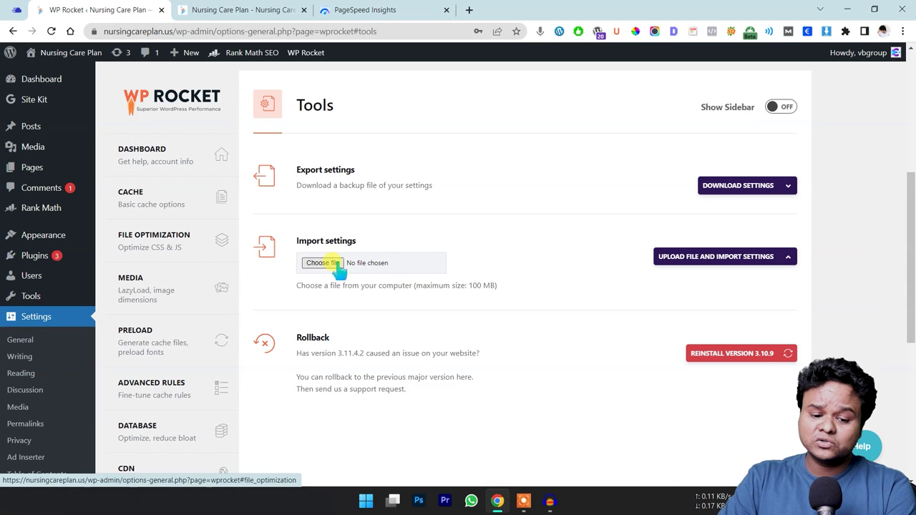
pyautogui.click(324, 263)
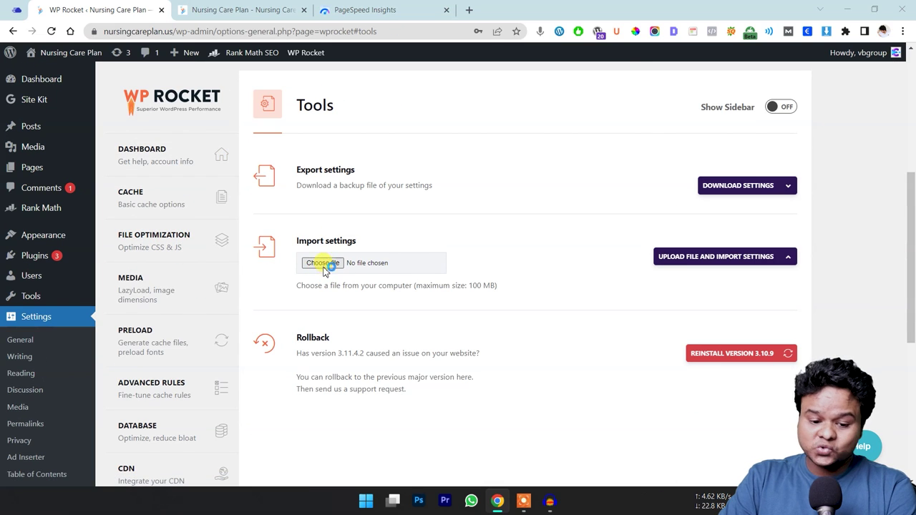
pyautogui.press('Escape')
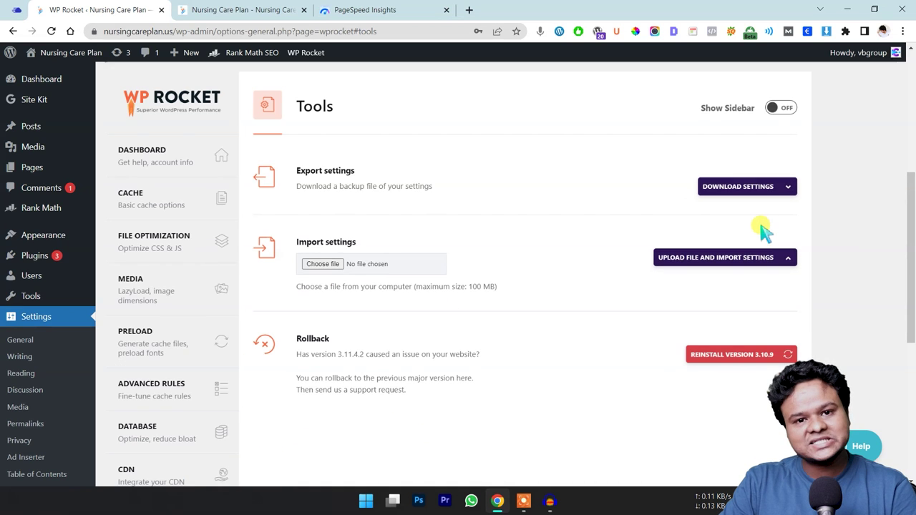
pyautogui.scroll(-2, 214, 243)
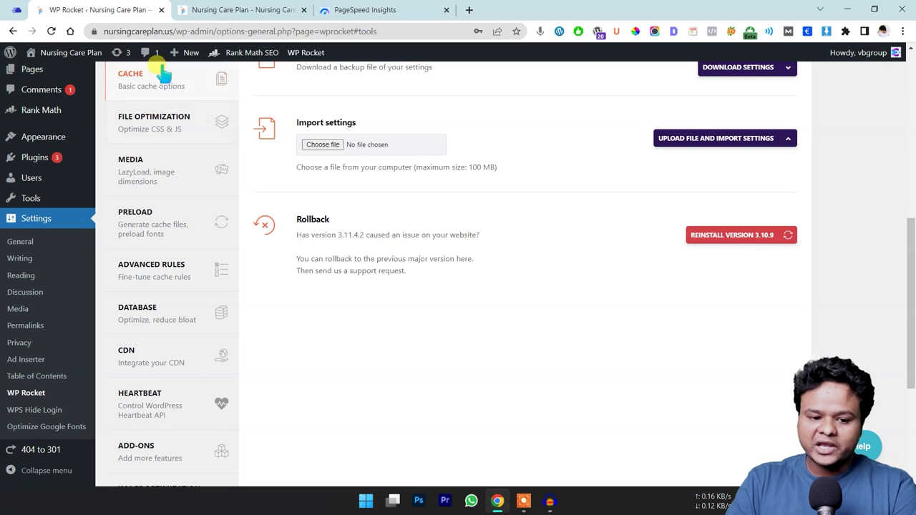
# Switch to Cloudways and open the Manage Services page of Xyz Server.
pyautogui.click(214, 9)
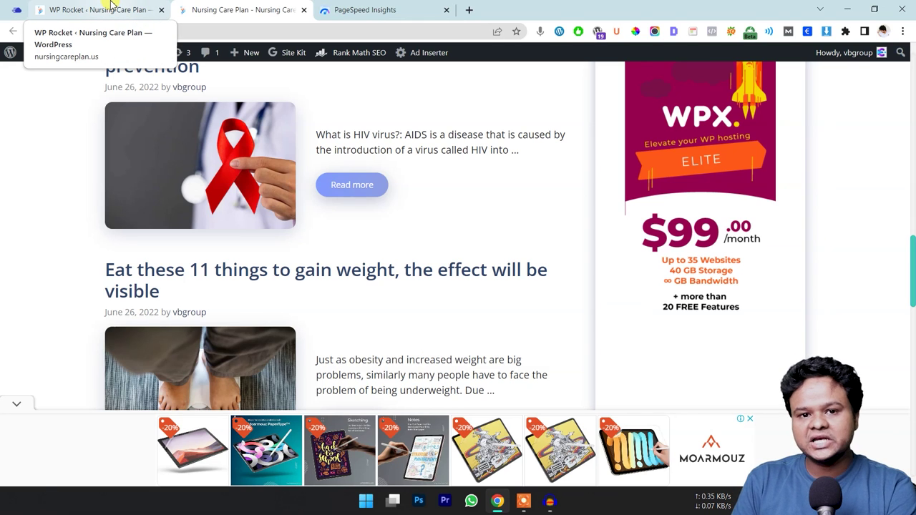
pyautogui.click(77, 5)
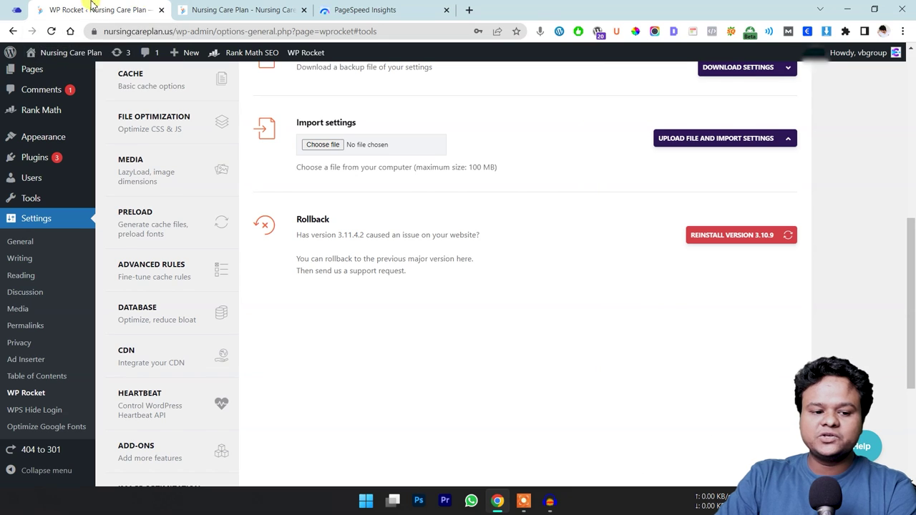
pyautogui.click(18, 9)
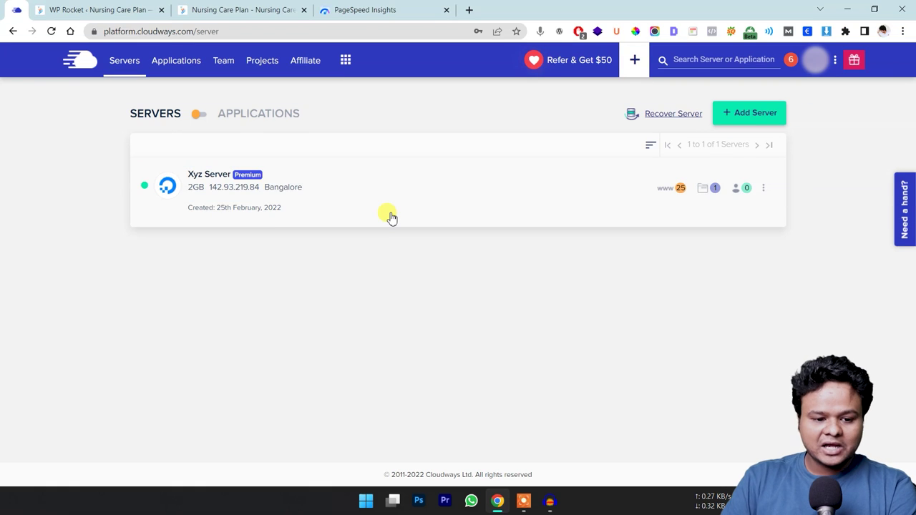
pyautogui.click(54, 9)
pyautogui.click(16, 9)
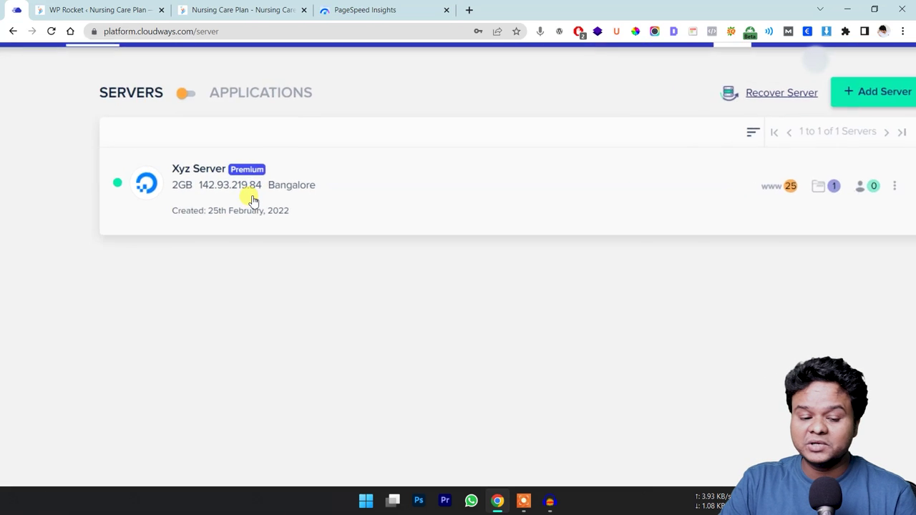
pyautogui.click(224, 197)
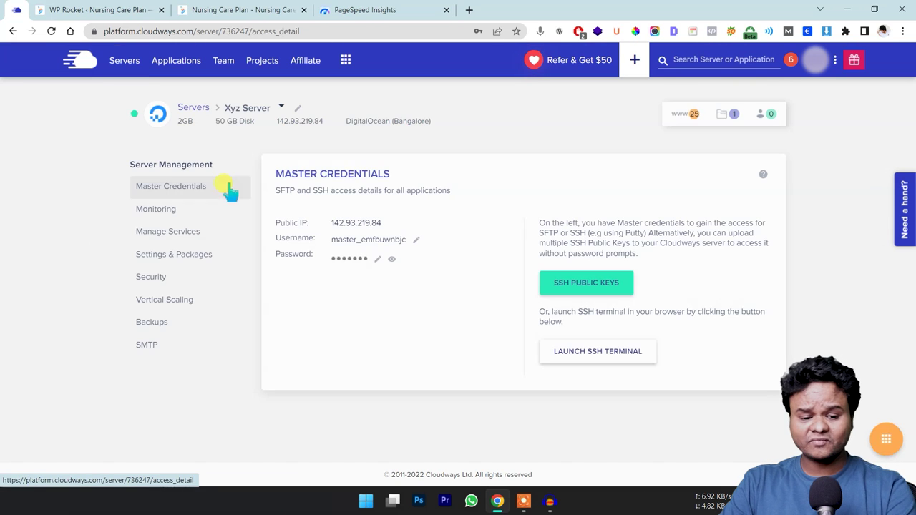
pyautogui.click(171, 239)
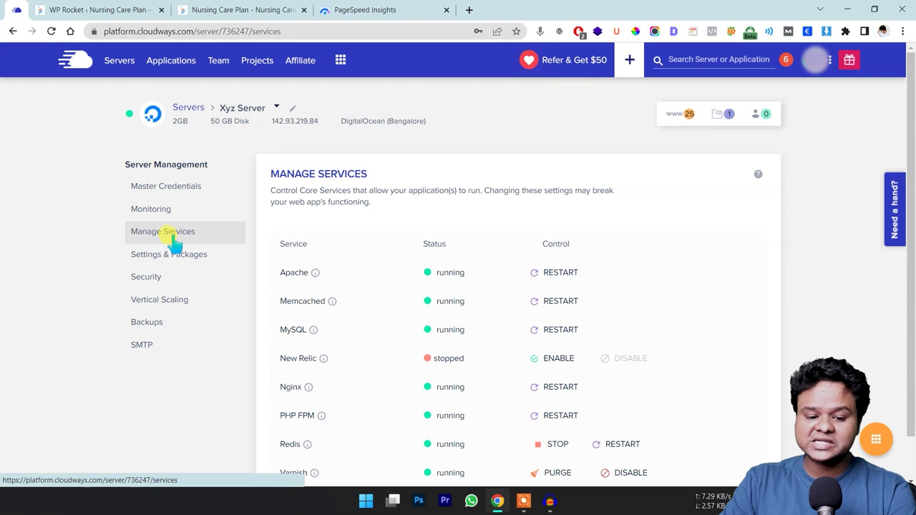
pyautogui.scroll(-1, 374, 251)
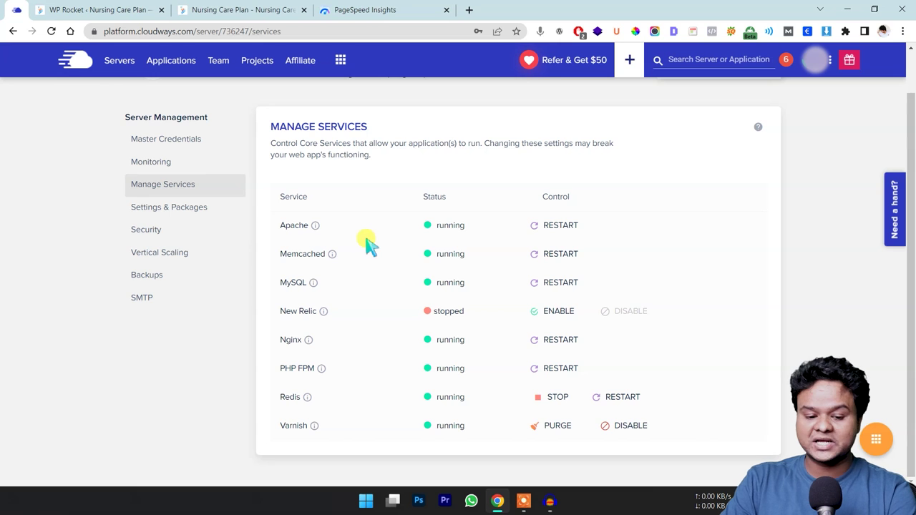
# Check the status of the Memcached, Redis and Varnish services on Xyz Server.
pyautogui.doubleClick(461, 254)
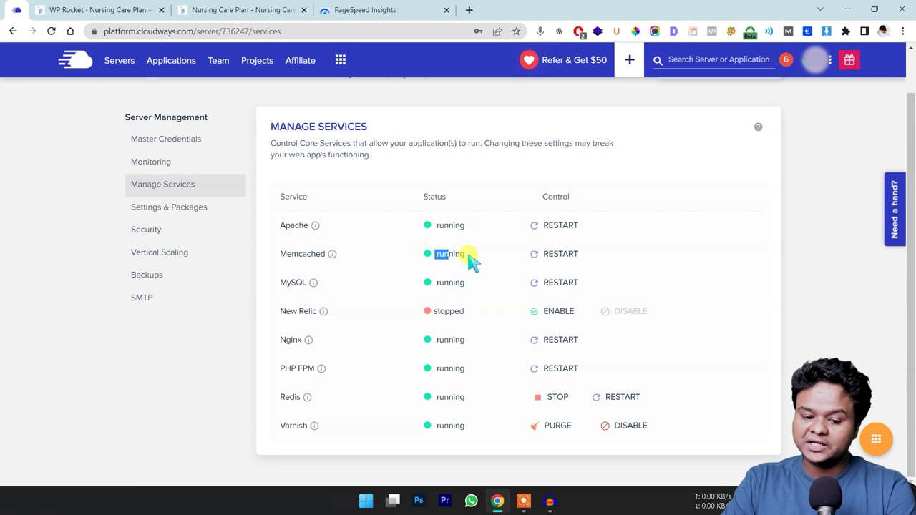
pyautogui.doubleClick(438, 401)
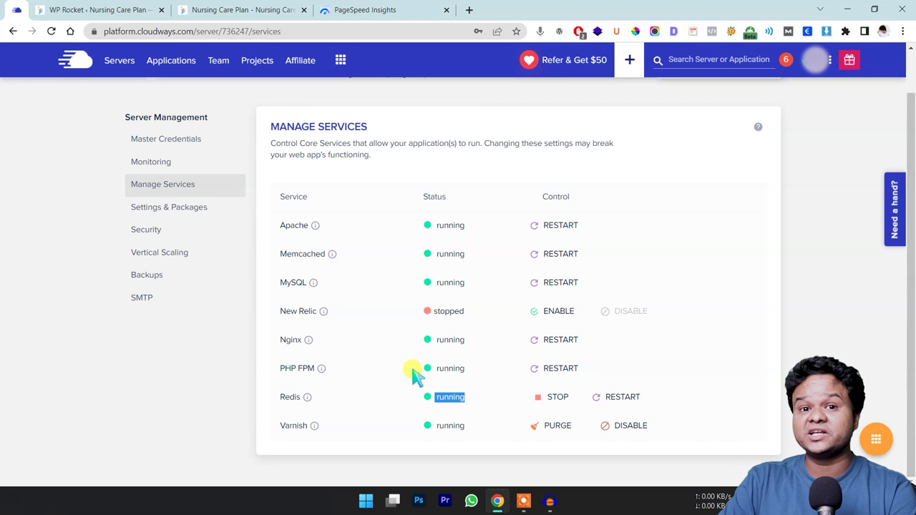
pyautogui.moveTo(281, 426); pyautogui.dragTo(309, 427)
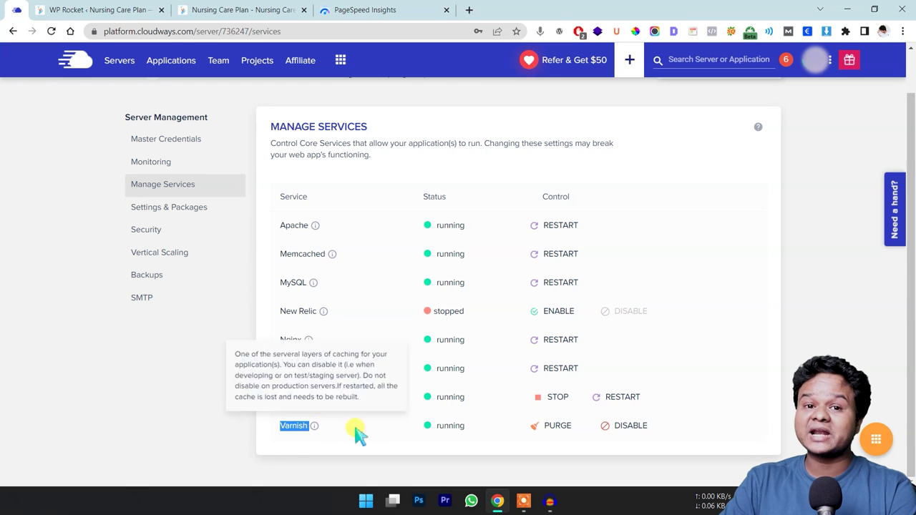
pyautogui.click(454, 424)
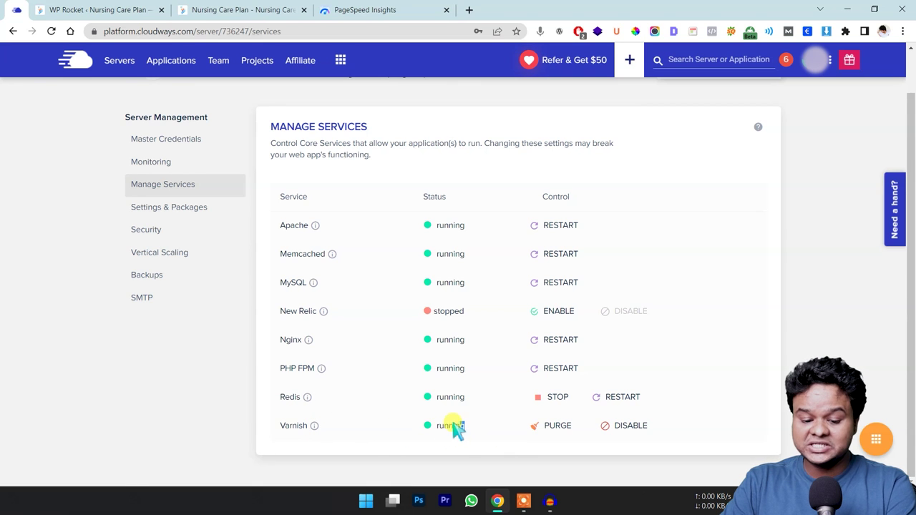
pyautogui.moveTo(455, 425); pyautogui.dragTo(431, 427)
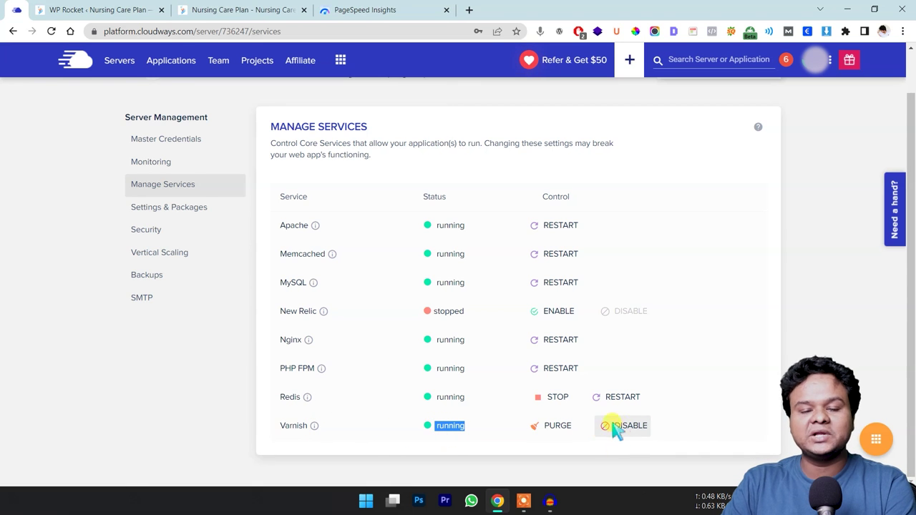
pyautogui.click(448, 425)
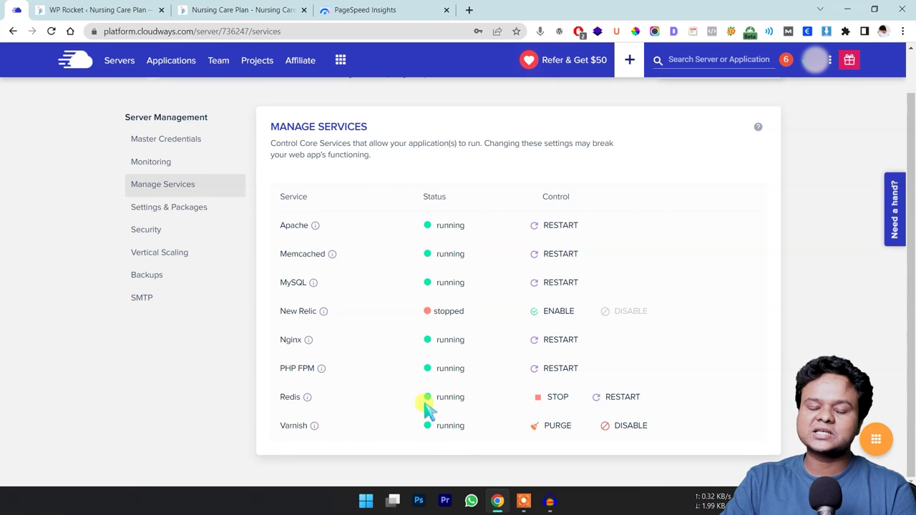
pyautogui.click(115, 11)
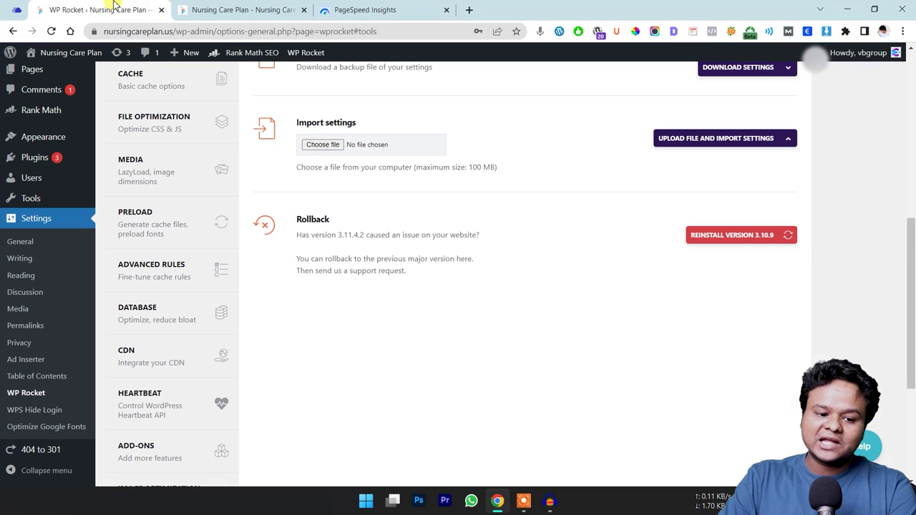
pyautogui.moveTo(304, 57)
pyautogui.click(302, 74)
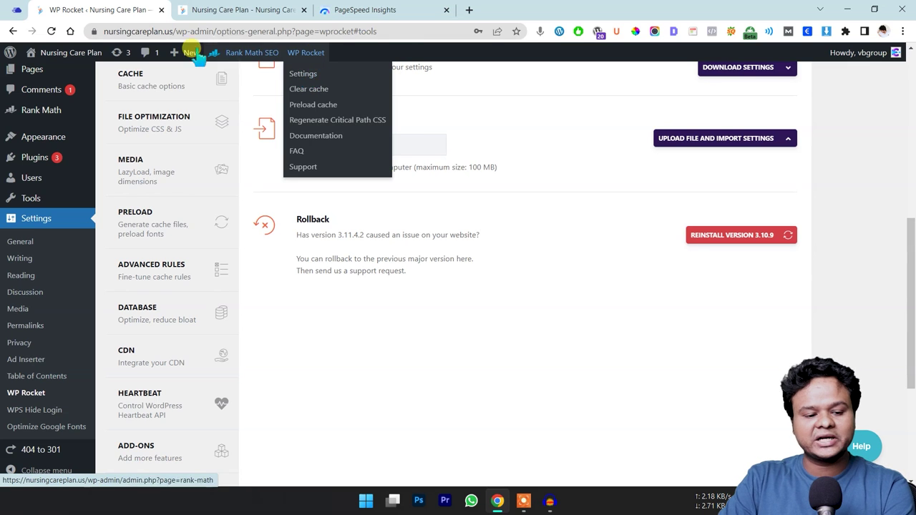
pyautogui.click(16, 10)
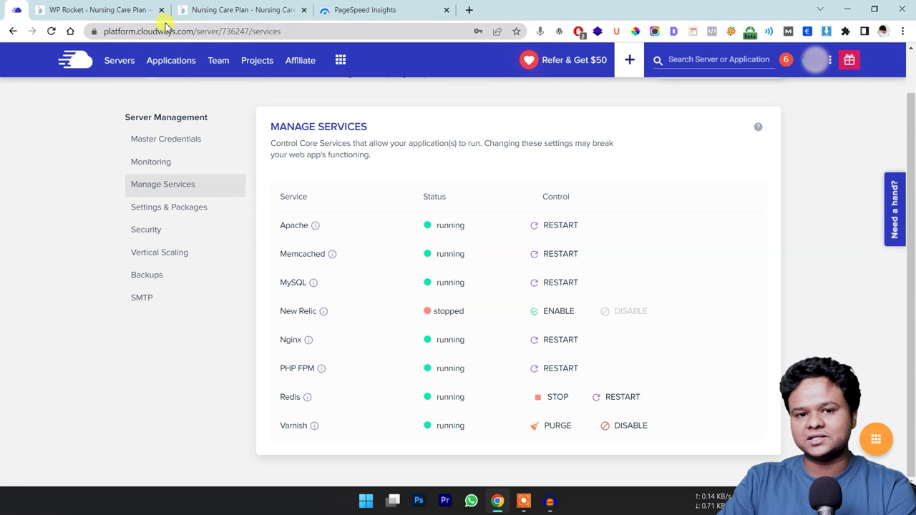
# Reload the PageSpeed Insights report for nursingcareplan.us and view its desktop and mobile results.
pyautogui.click(347, 9)
pyautogui.scroll(3, 422, 212)
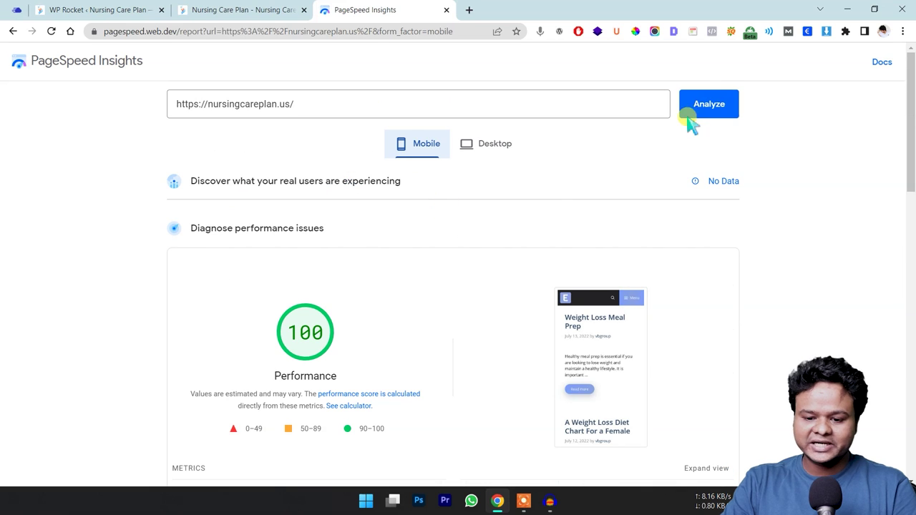
pyautogui.click(51, 31)
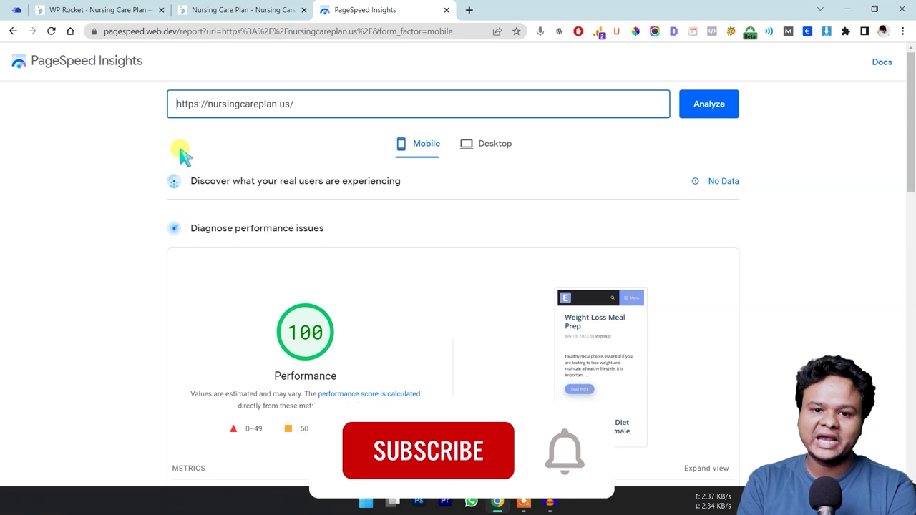
pyautogui.click(463, 151)
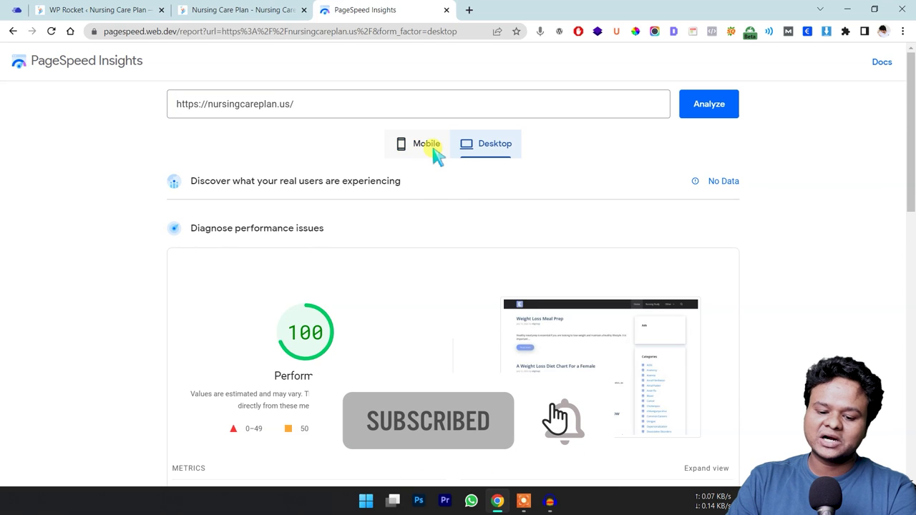
pyautogui.click(429, 146)
# Reload the nursingcareplan.us homepage to check how its posts and ads load, and return to the mobile PageSpeed Insights report.
pyautogui.click(204, 10)
pyautogui.click(51, 31)
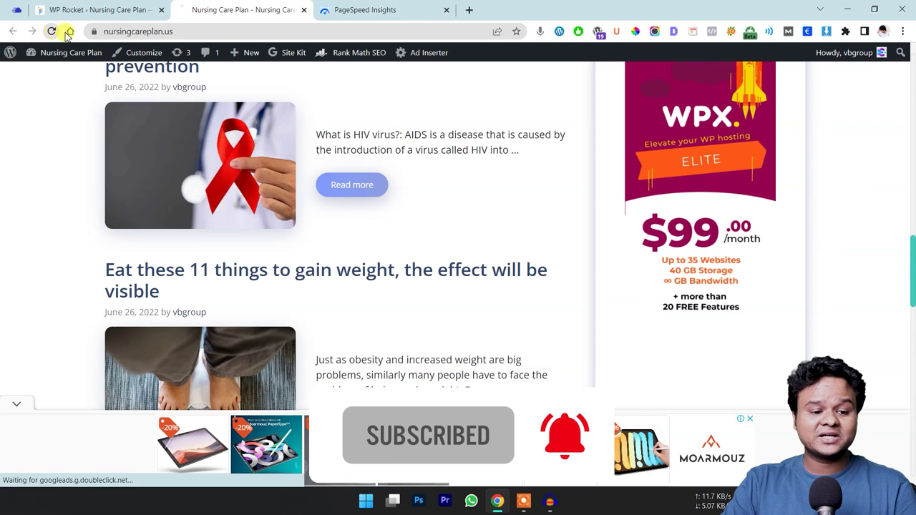
pyautogui.scroll(-1, 370, 236)
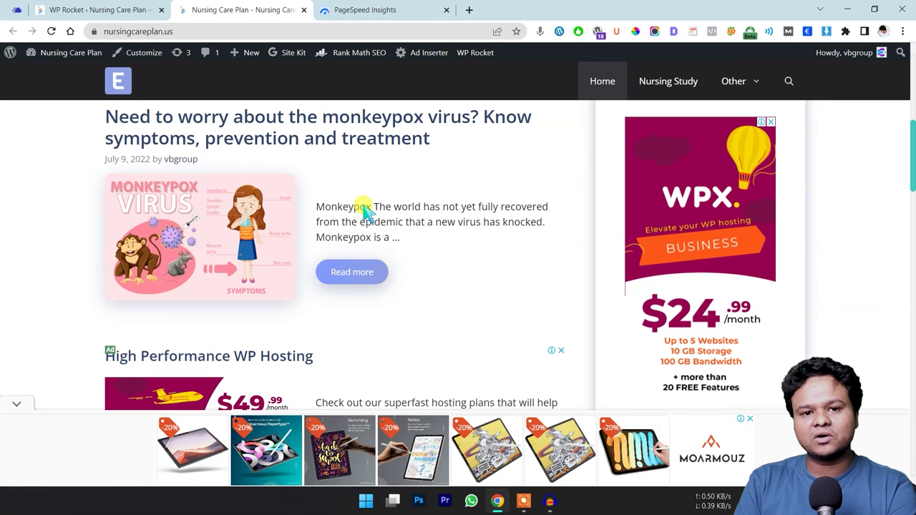
pyautogui.click(390, 8)
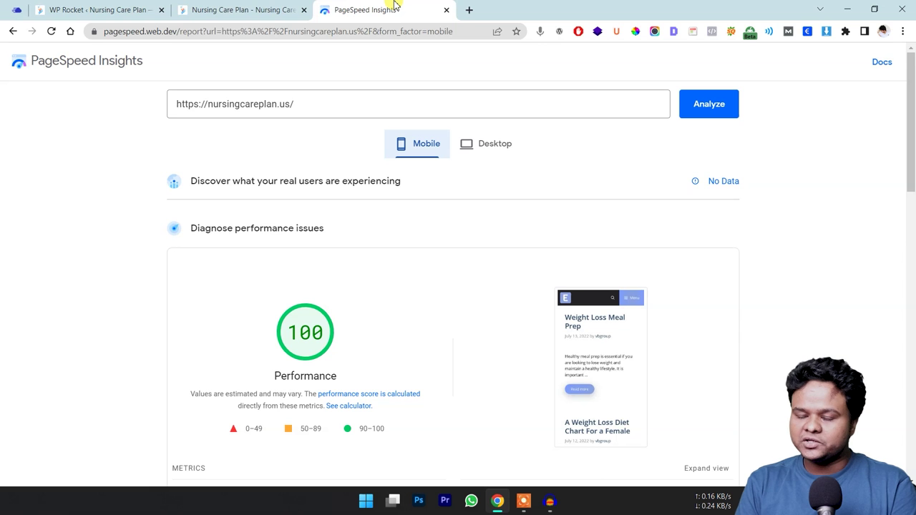
# Review the Cloudways service statuses and WP Rocket's notices and quick actions before returning to the mobile PageSpeed Insights report.
pyautogui.click(18, 6)
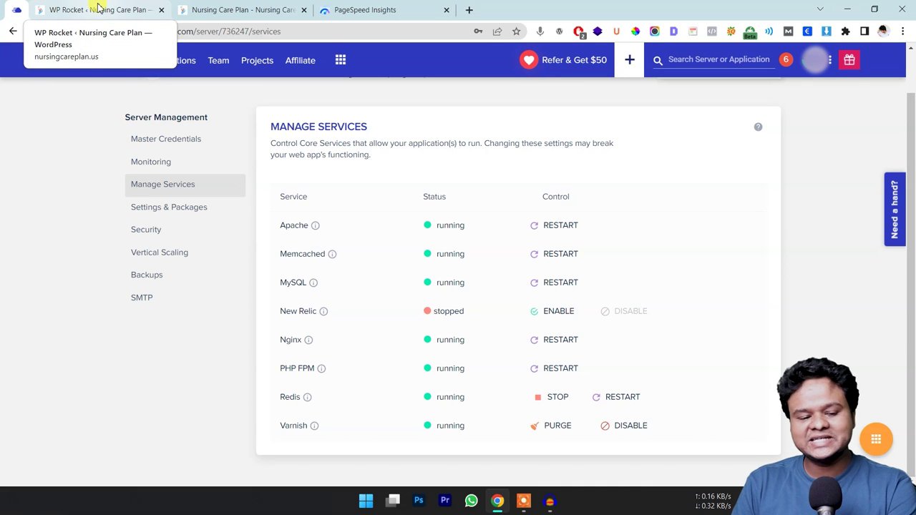
pyautogui.click(108, 9)
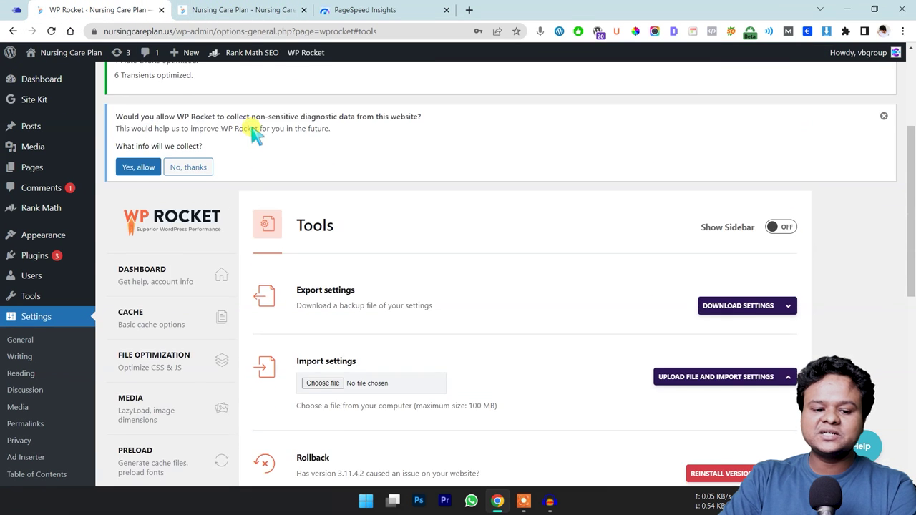
pyautogui.scroll(3, 254, 132)
pyautogui.moveTo(314, 65)
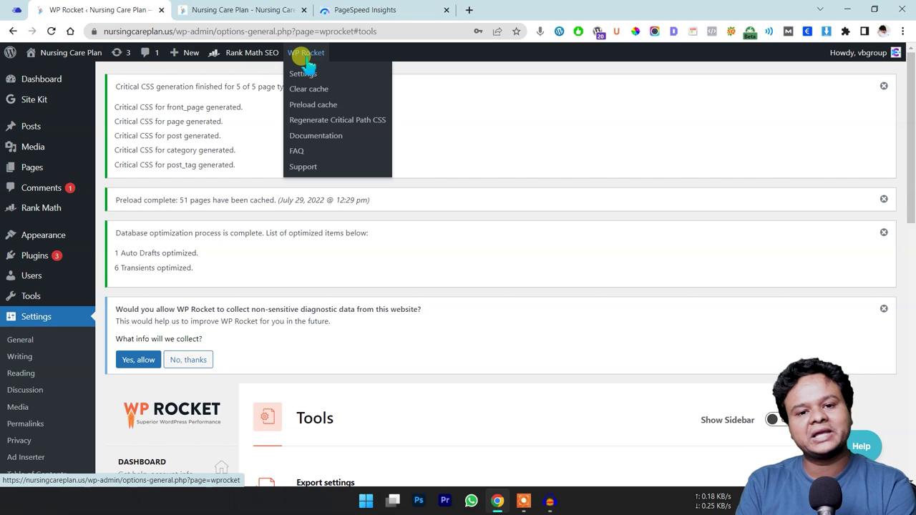
pyautogui.click(406, 7)
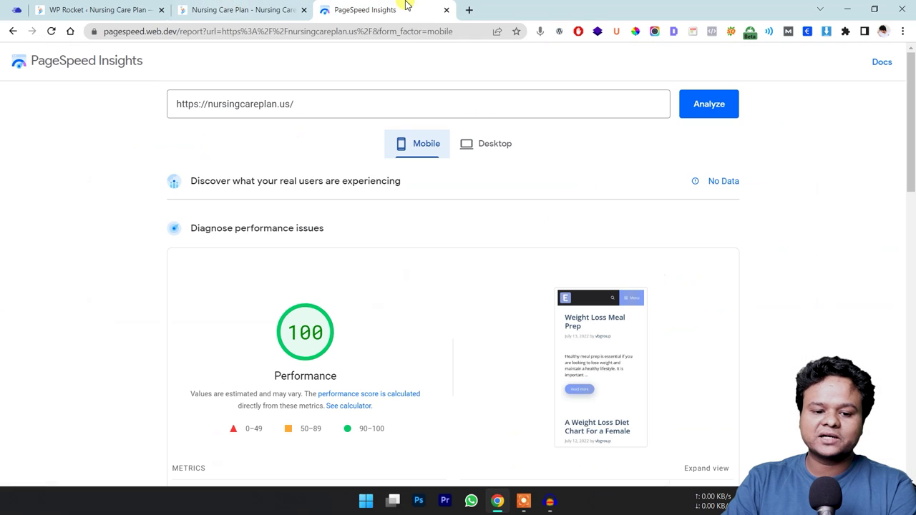